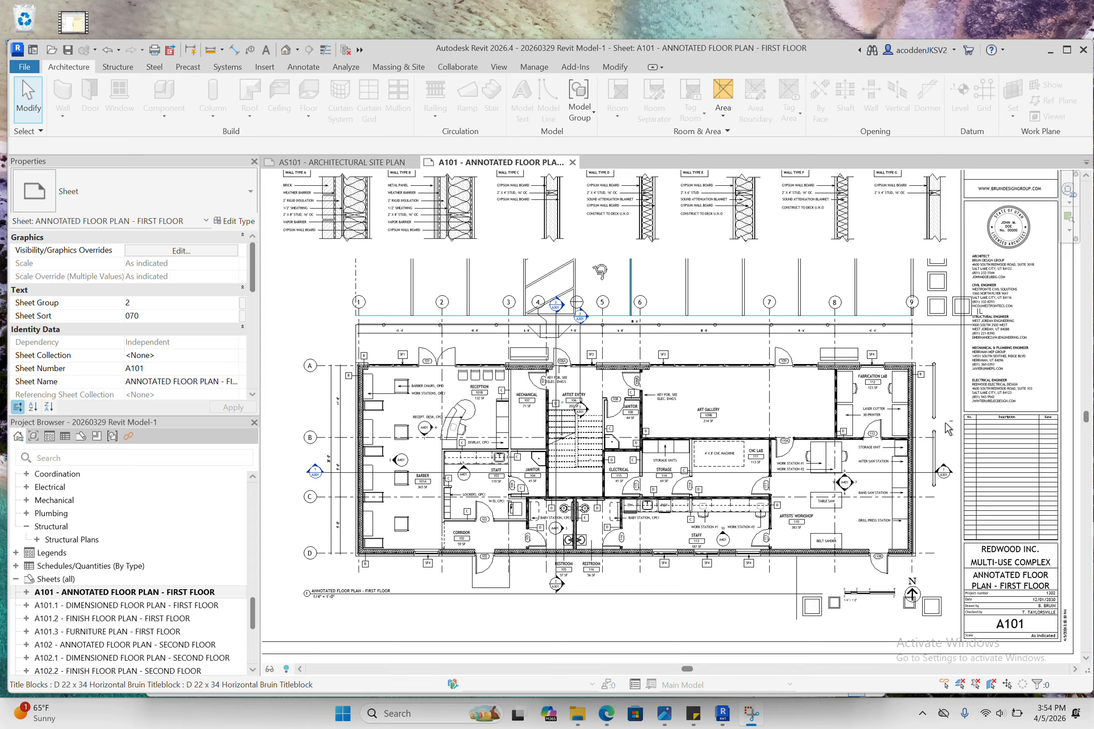
# - Activate the first floor annotated plan view on sheet A101 for editing
pyautogui.scroll(-3, 587, 371)
pyautogui.scroll(2, 577, 349)
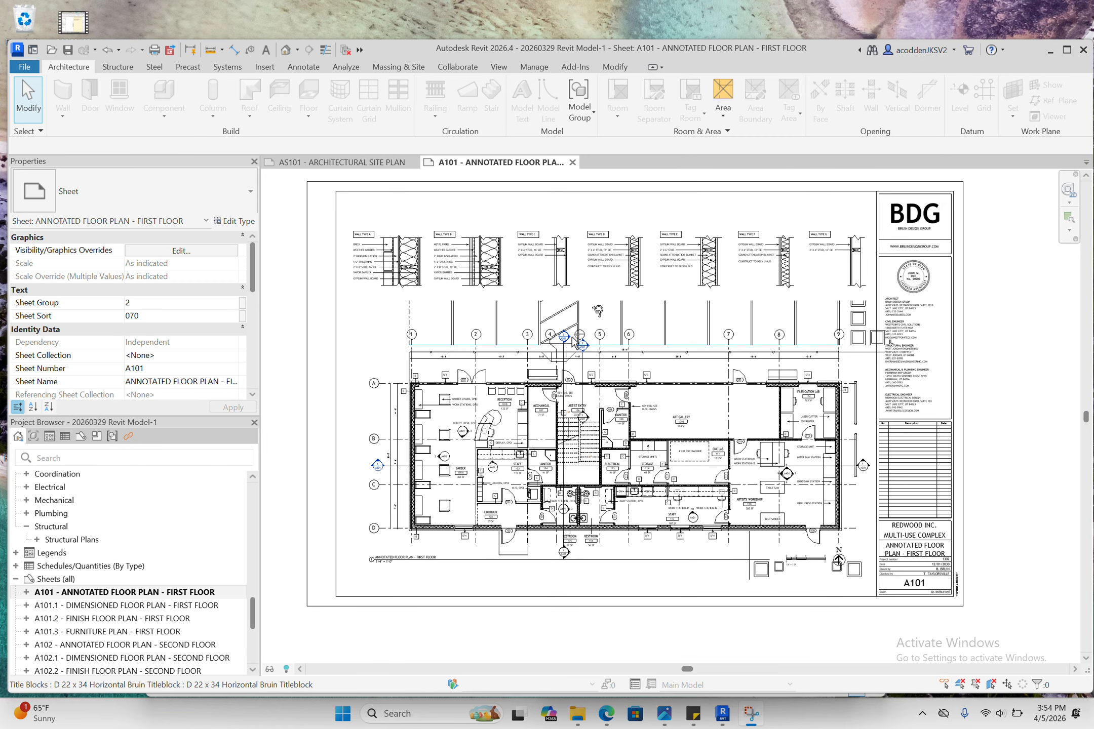
pyautogui.doubleClick(483, 381)
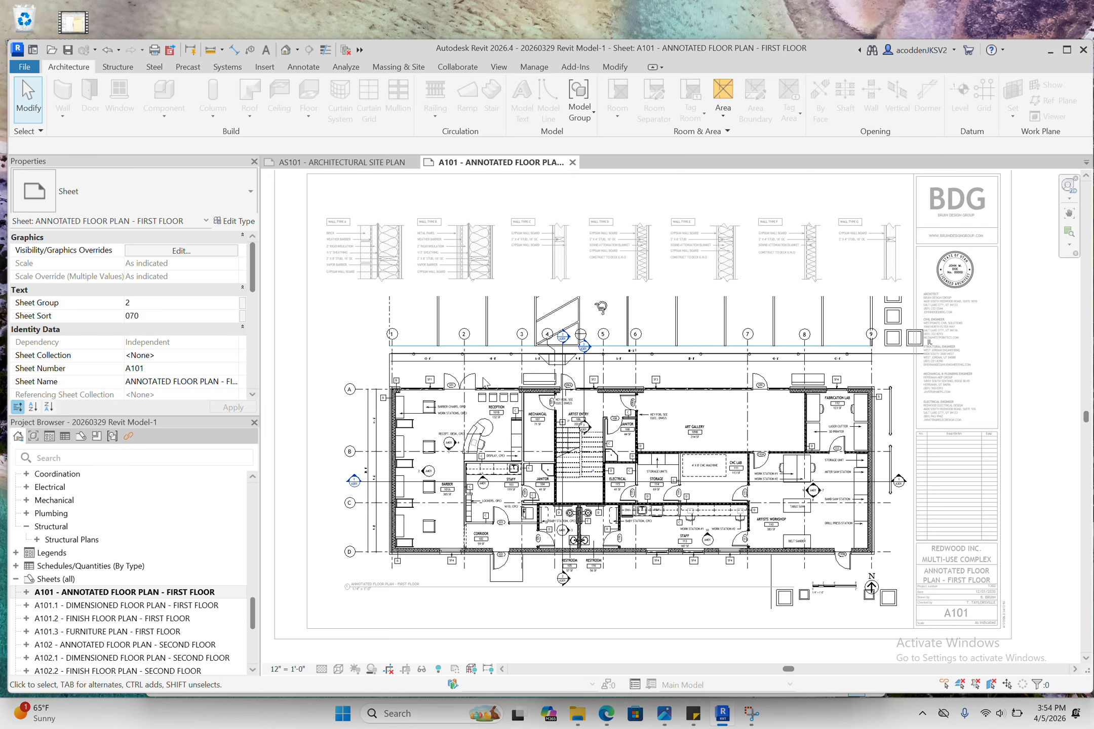
# - Identify the categories of the parking spaces and ADA parking symbol above the floor plan
pyautogui.click(435, 338)
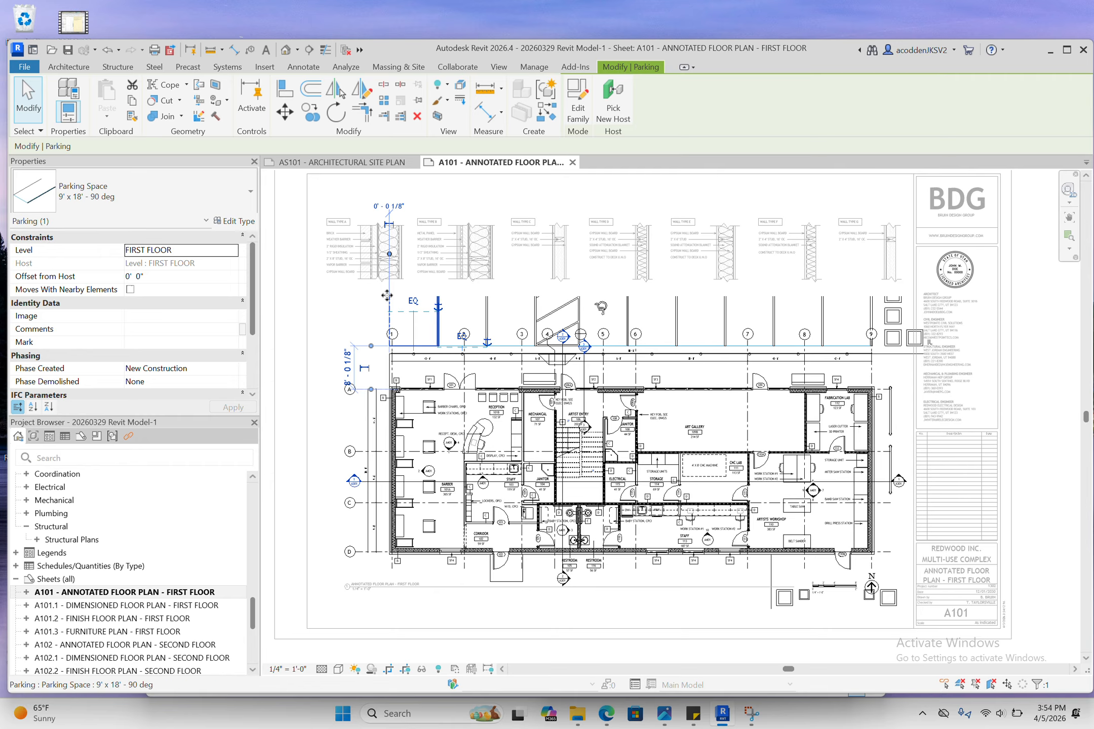
pyautogui.click(352, 330)
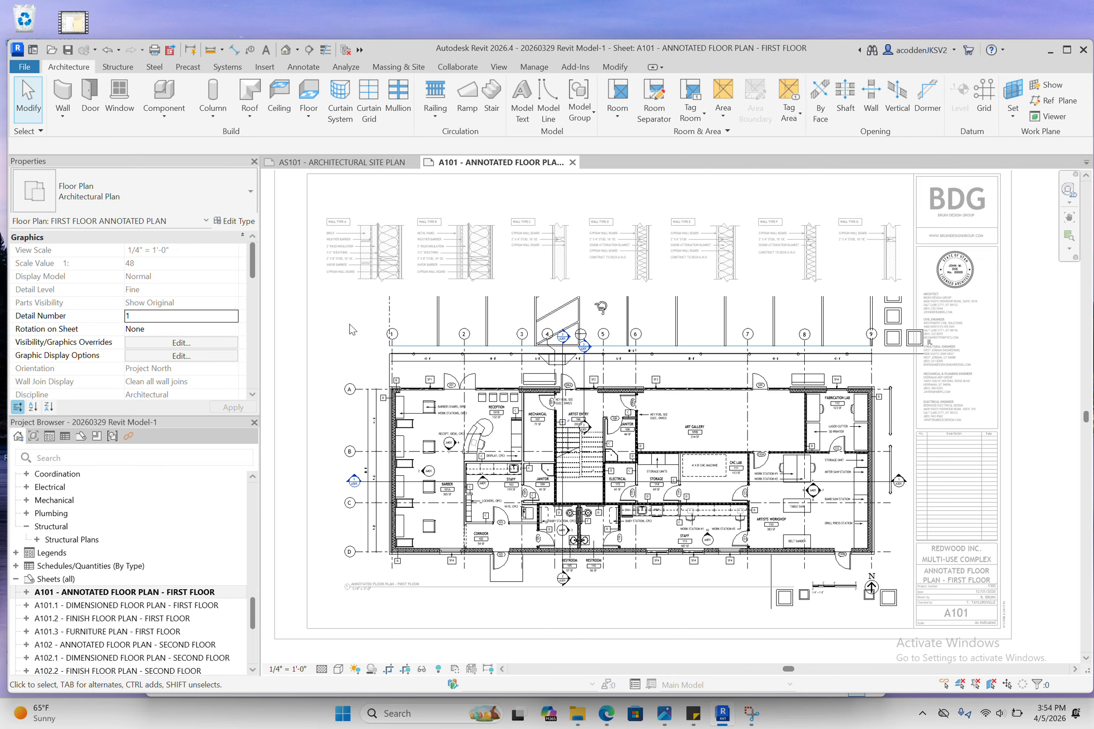
pyautogui.click(389, 320)
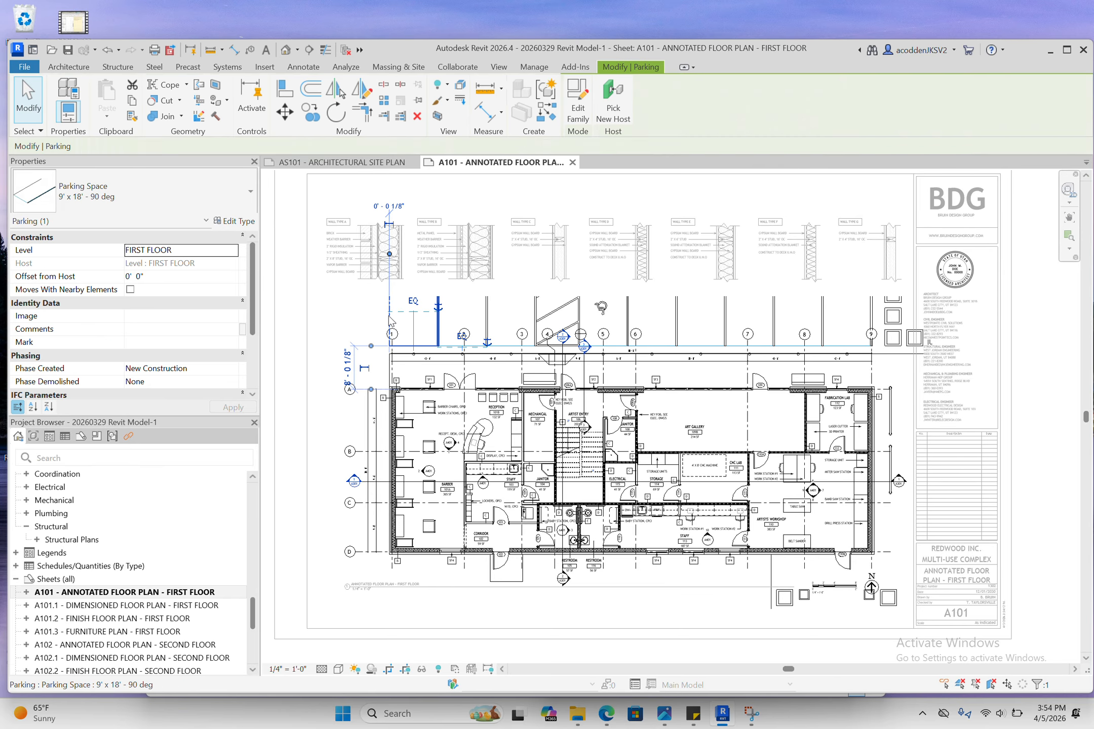
pyautogui.click(350, 332)
pyautogui.click(600, 305)
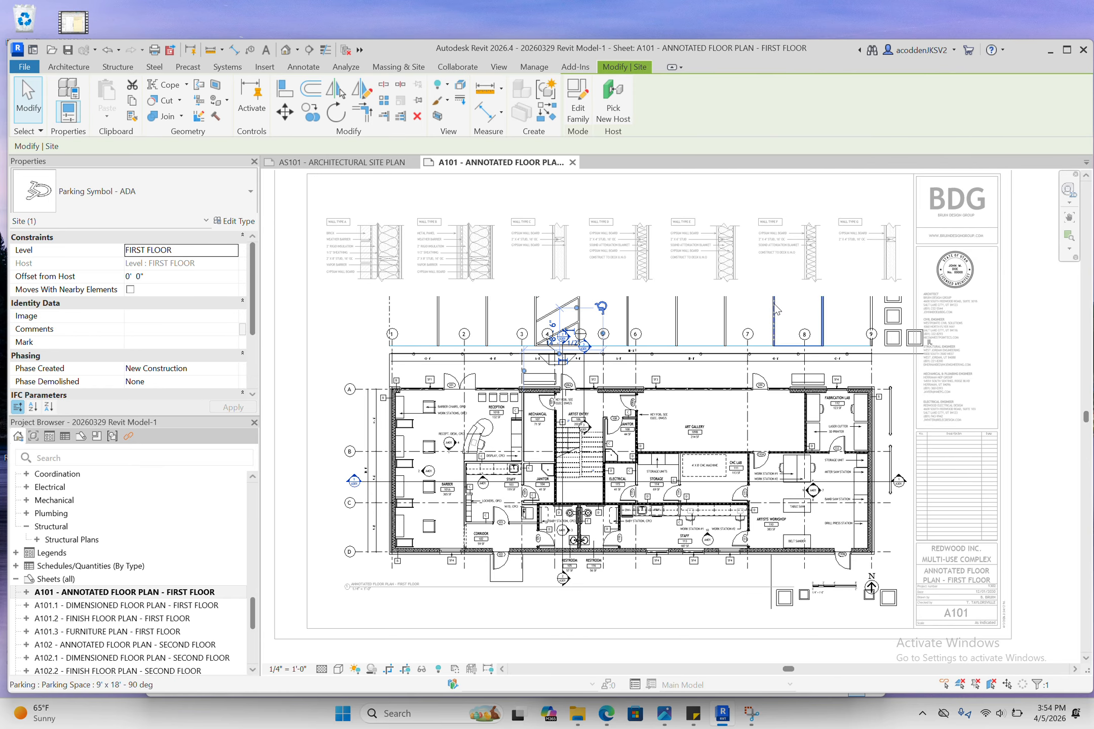
pyautogui.click(352, 320)
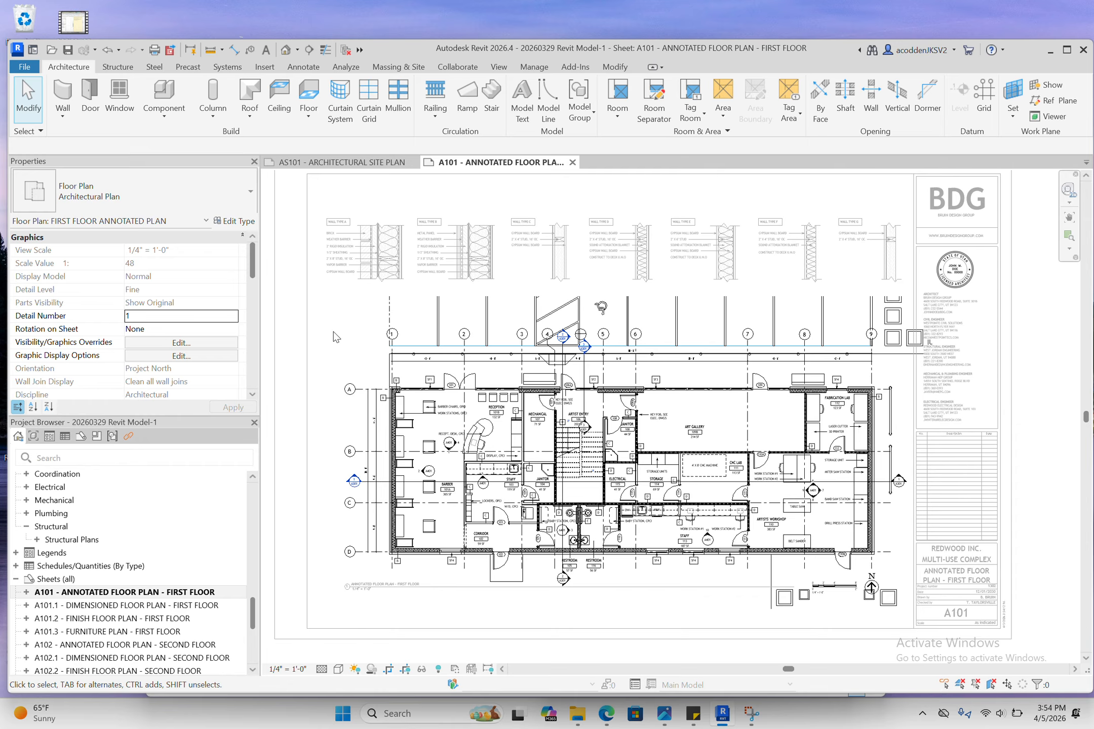
# - Turn off the Site category in the model visibility overrides of the view's Architectural Plan template
pyautogui.scroll(-5, 199, 350)
pyautogui.scroll(-1, 200, 350)
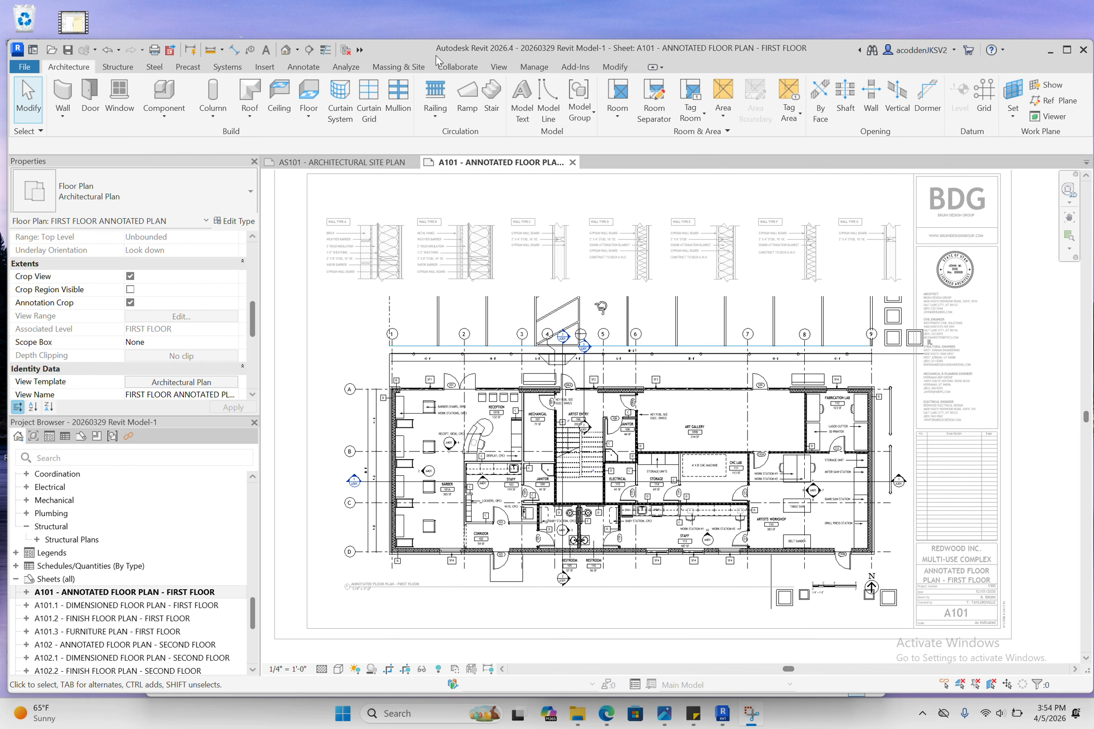
pyautogui.click(178, 383)
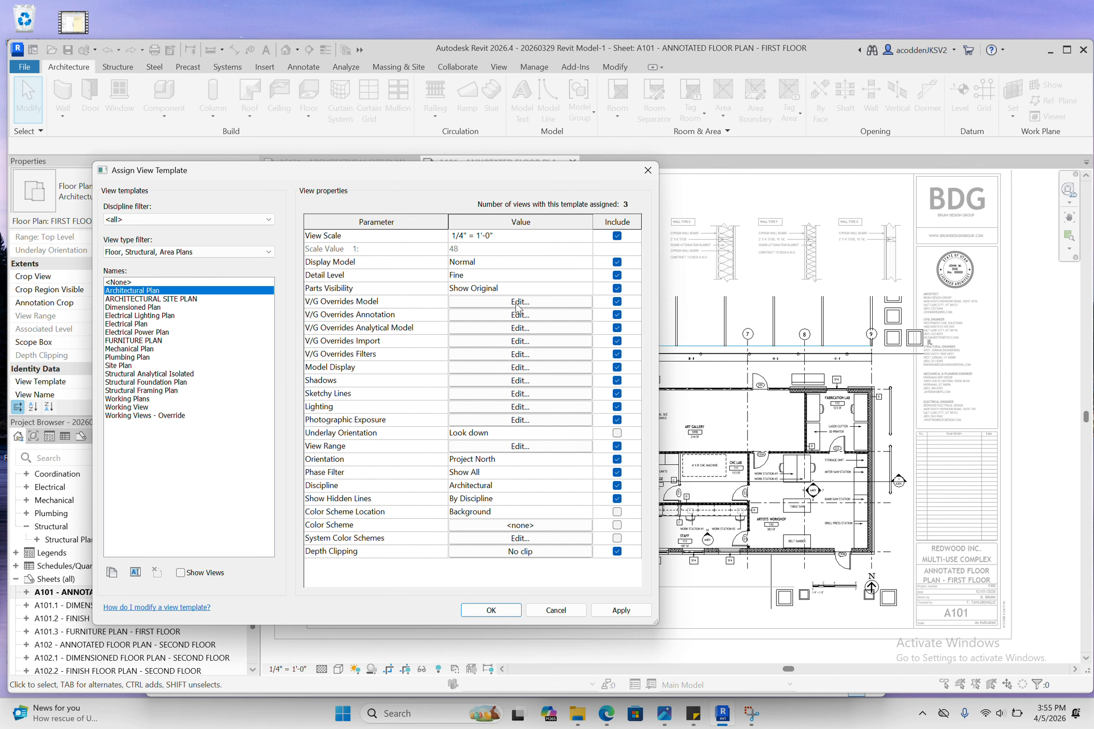
pyautogui.click(543, 302)
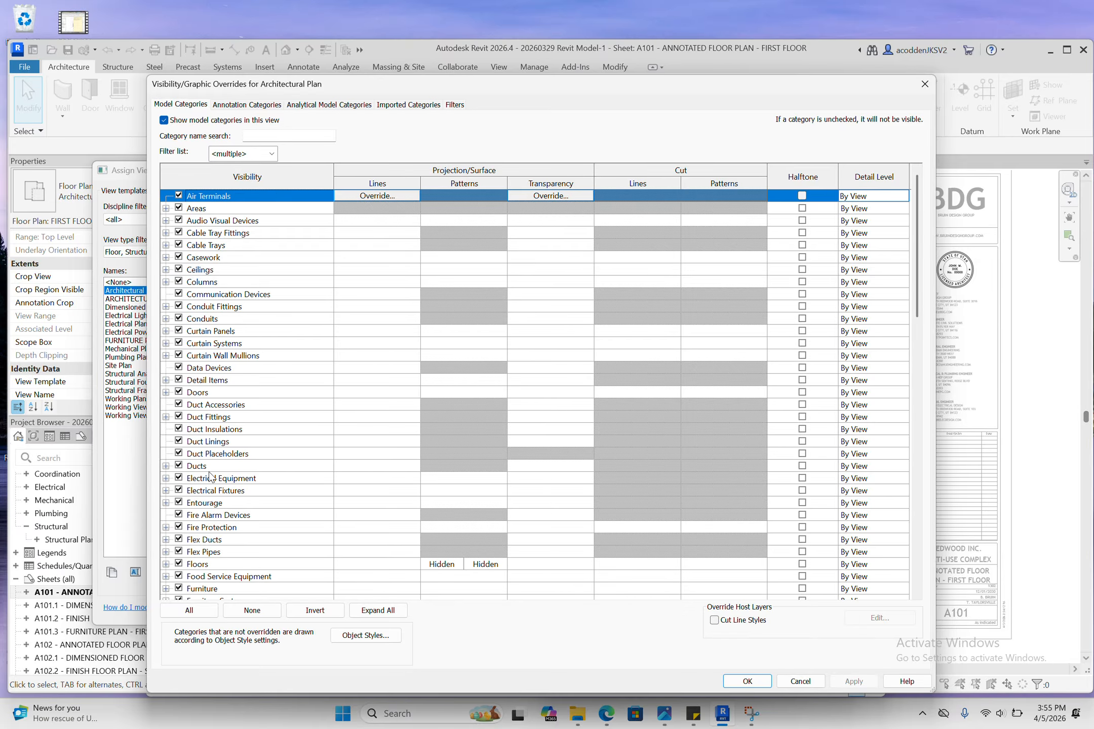
pyautogui.click(281, 136)
pyautogui.write('site')
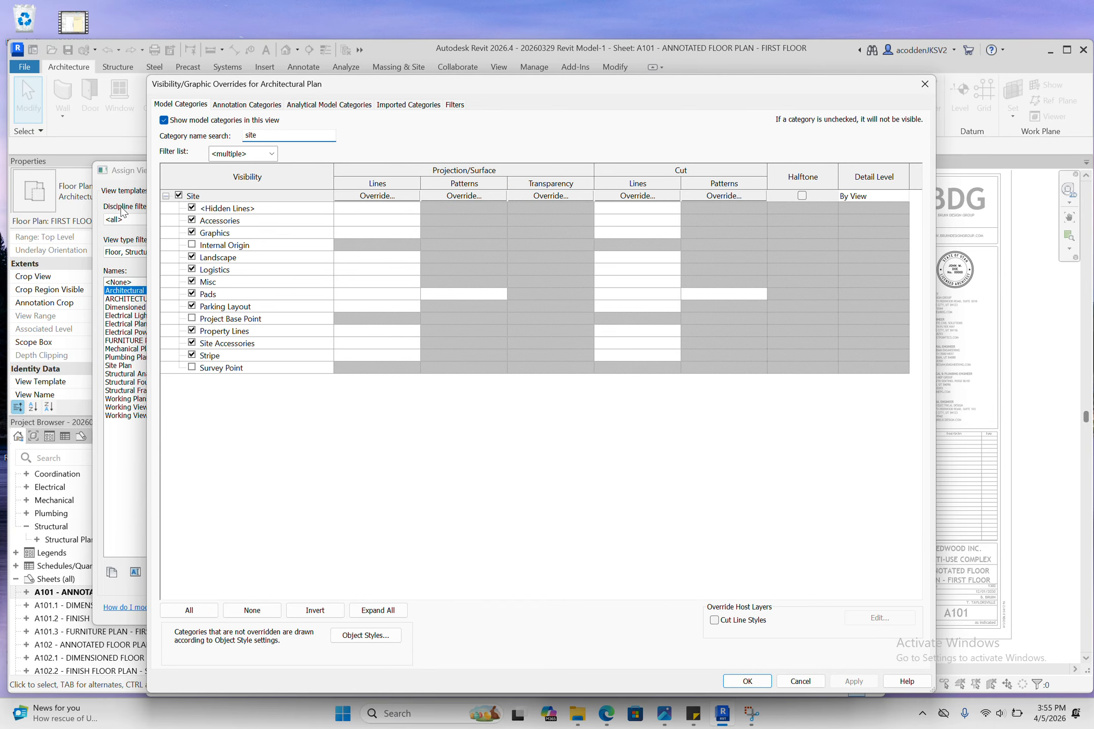
pyautogui.click(178, 196)
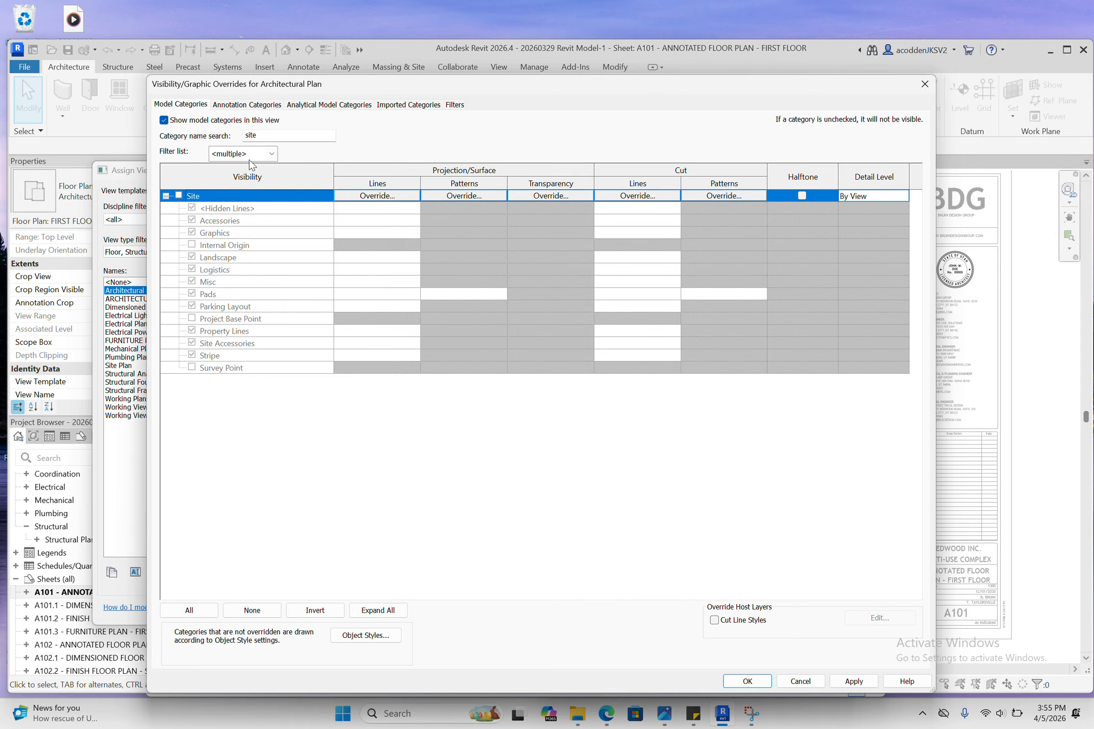
# - Turn off the Parking category in the same model overrides and apply the view template changes
pyautogui.click(290, 136)
pyautogui.press('BackSpace')
pyautogui.press('BackSpace')
pyautogui.press('BackSpace')
pyautogui.press('BackSpace')
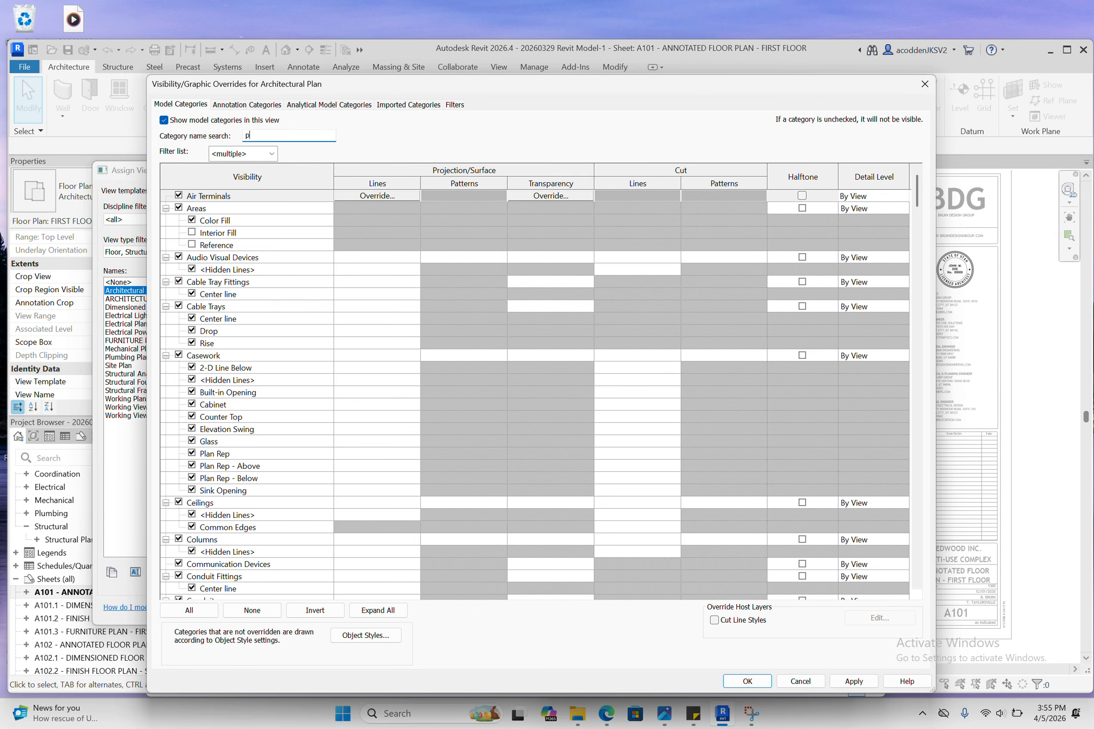
pyautogui.write('parking')
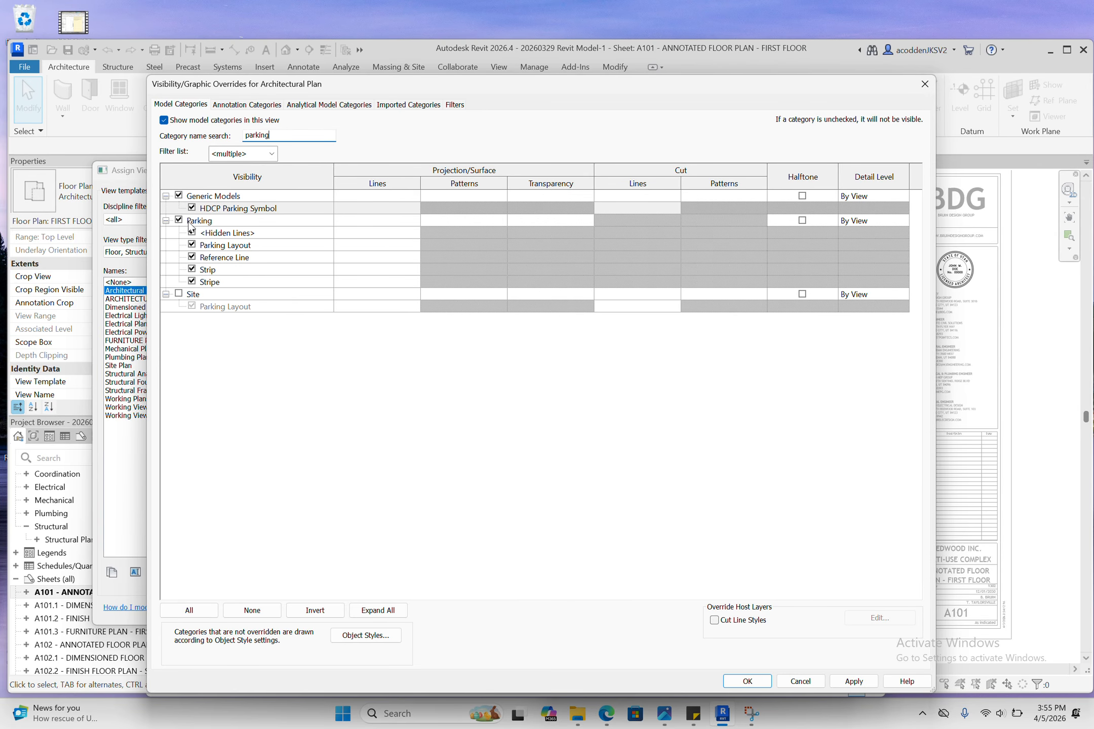
pyautogui.click(178, 220)
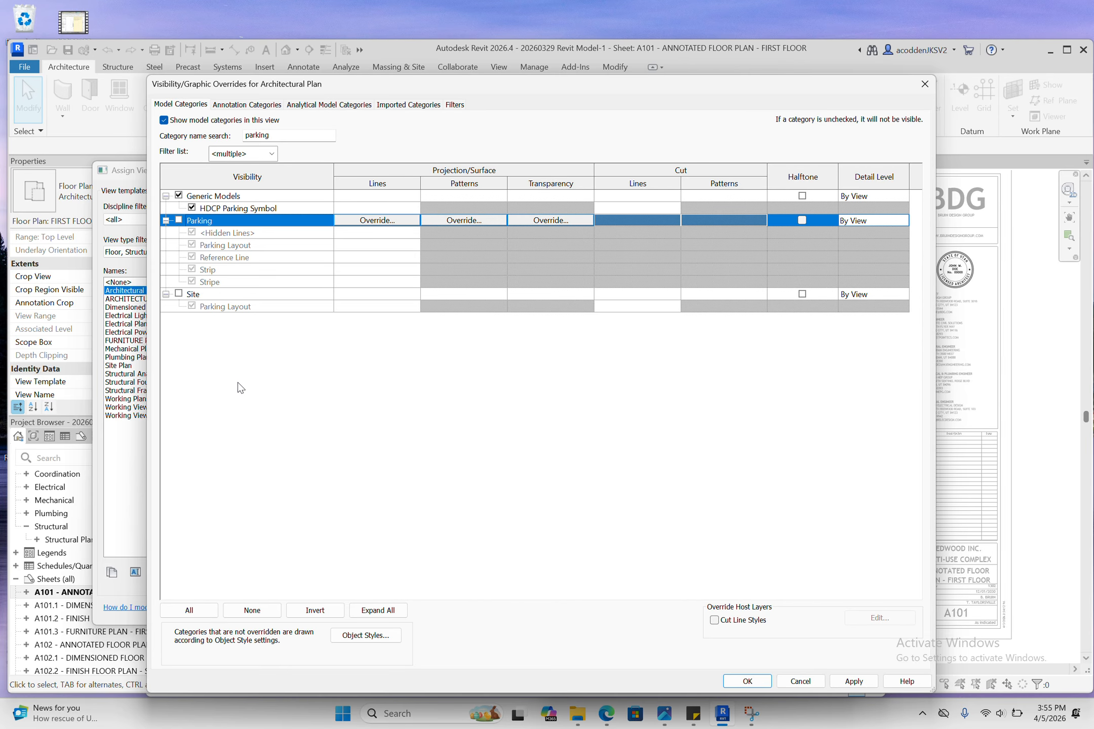
pyautogui.click(746, 681)
pyautogui.click(505, 614)
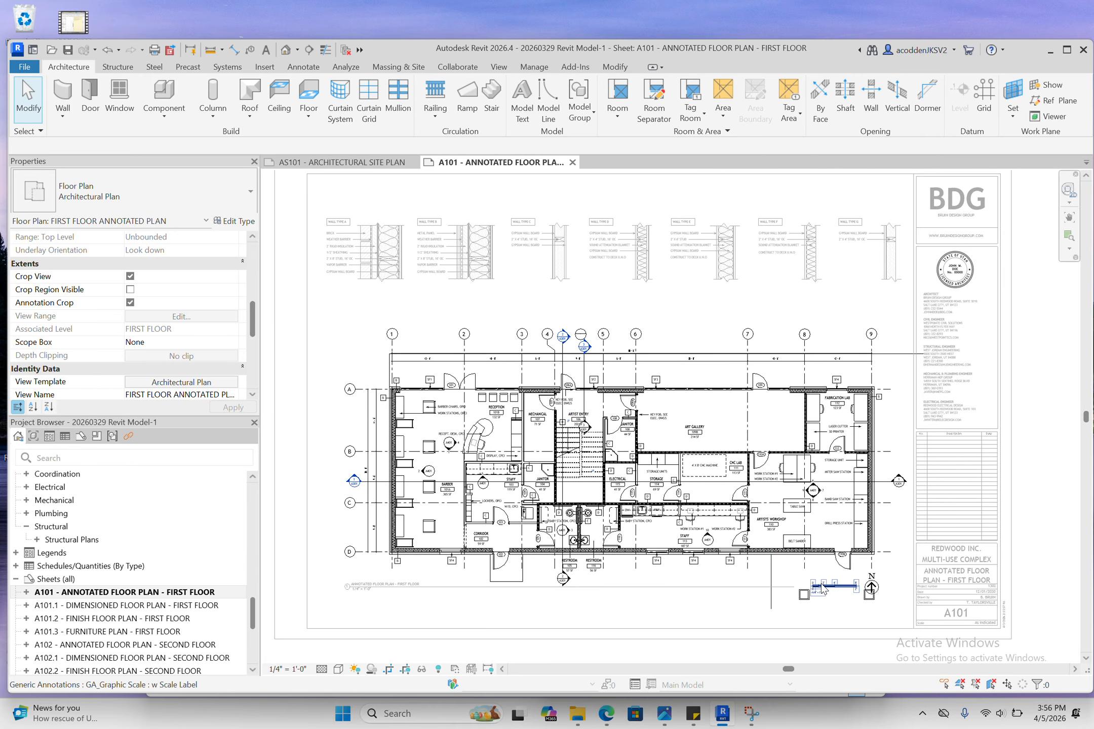
# - Identify the category of the square posts beside the graphic scale and compare it with the restroom changing station
pyautogui.click(803, 596)
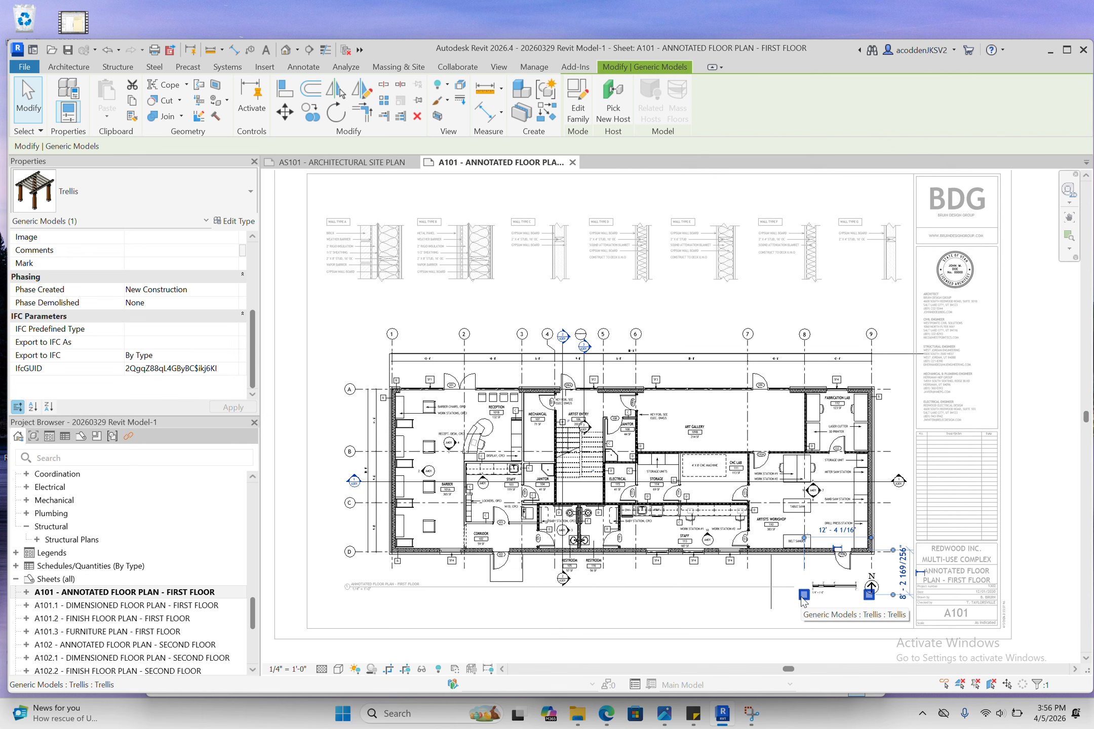
pyautogui.click(330, 511)
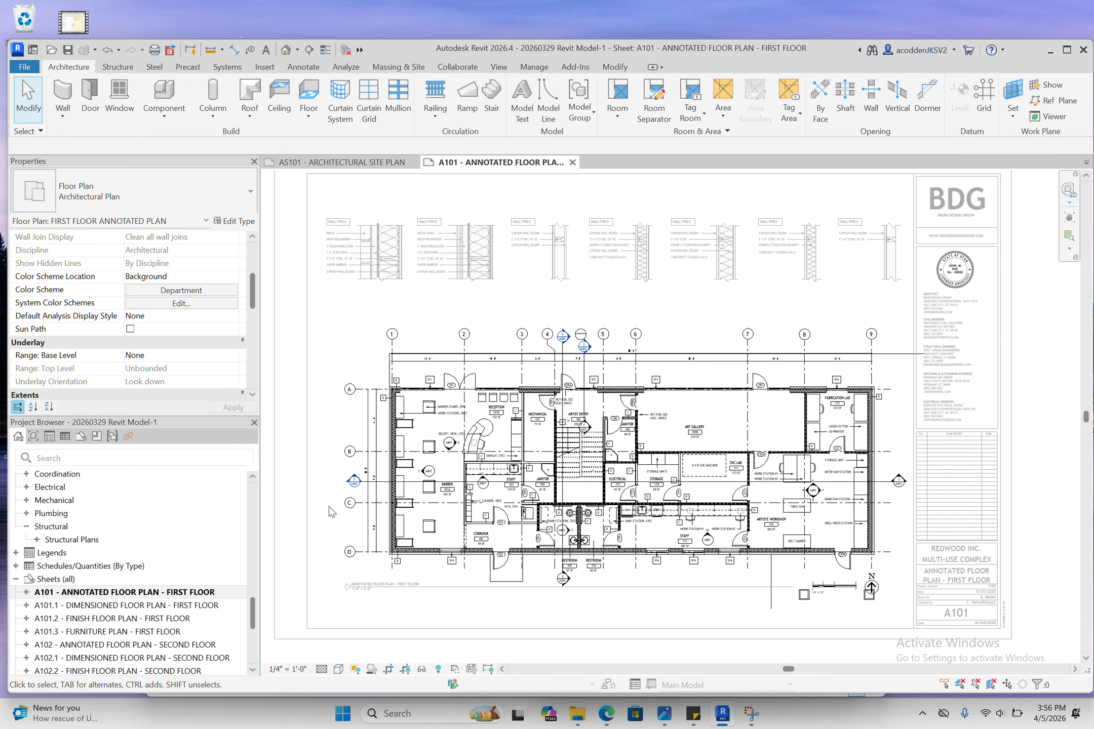
pyautogui.click(803, 596)
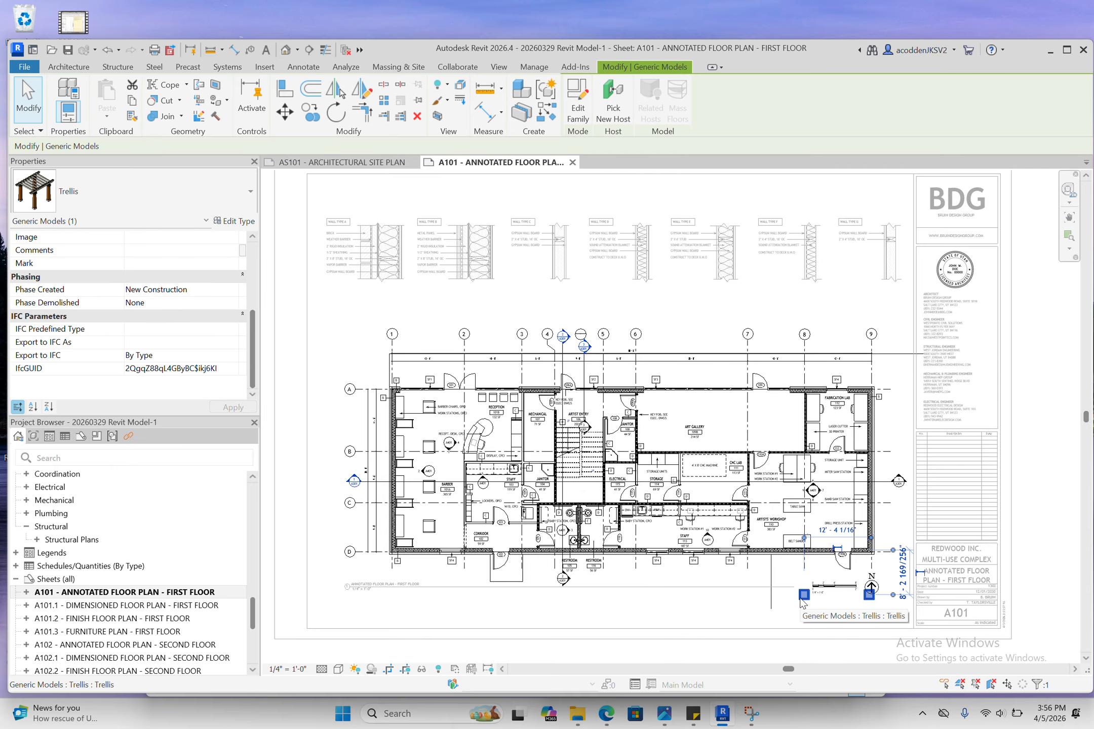
pyautogui.click(611, 522)
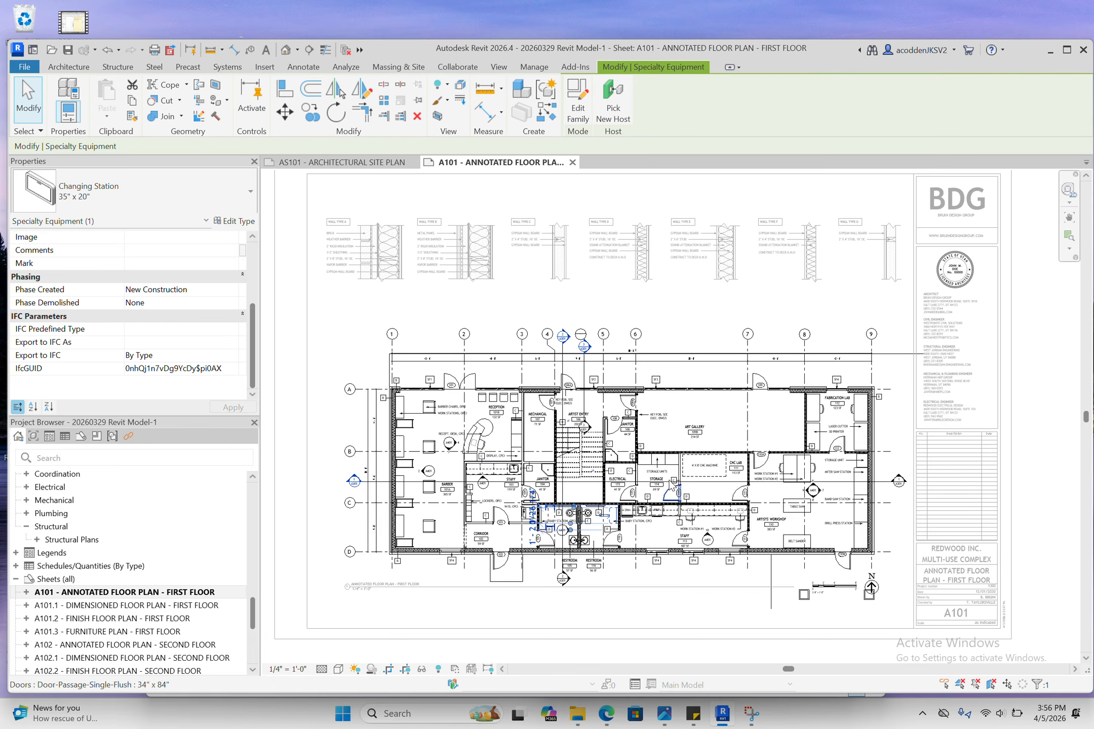
pyautogui.click(809, 605)
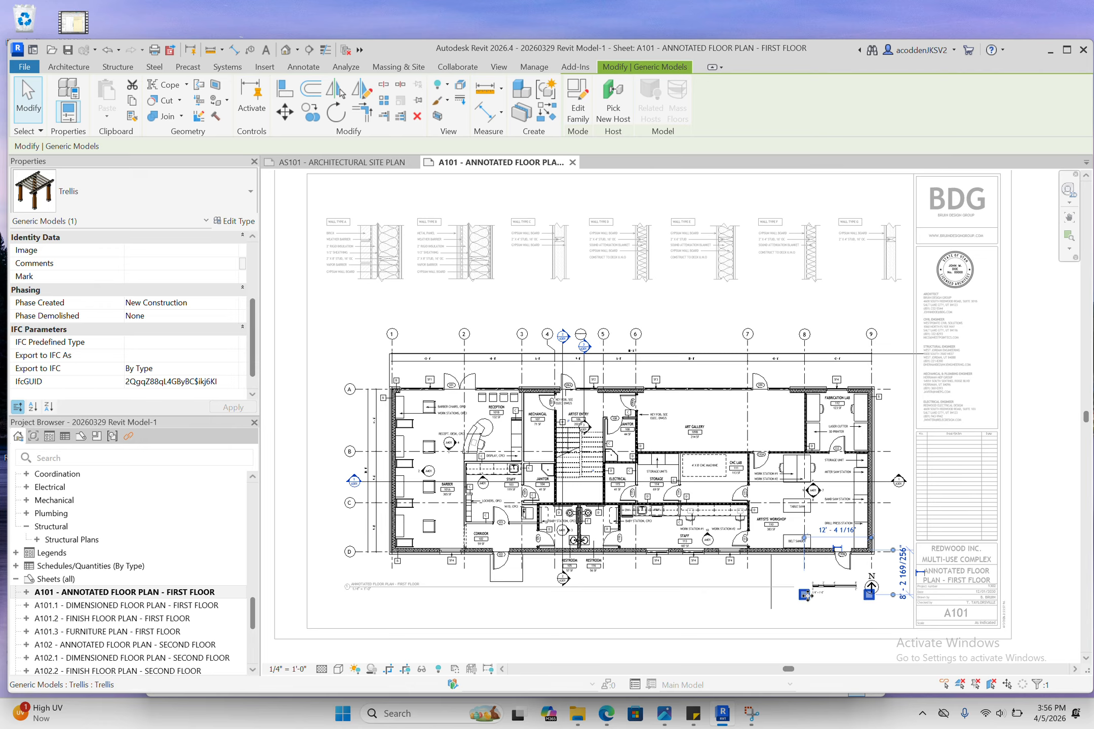
pyautogui.click(784, 615)
pyautogui.click(820, 592)
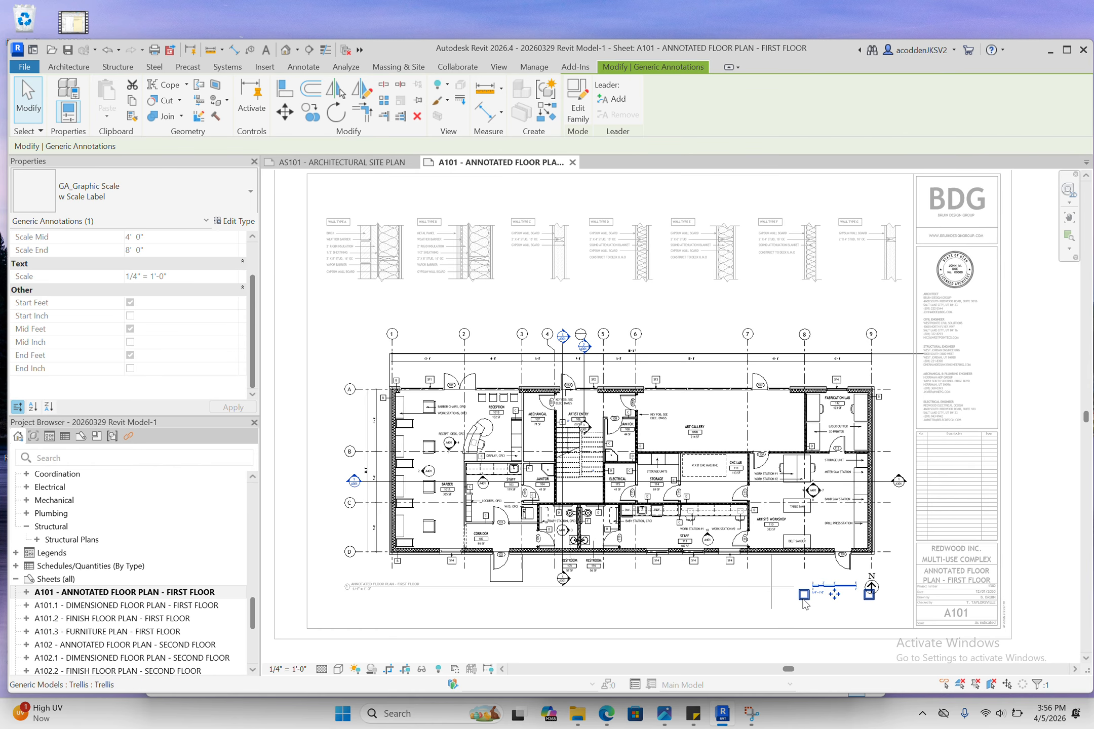
pyautogui.doubleClick(803, 600)
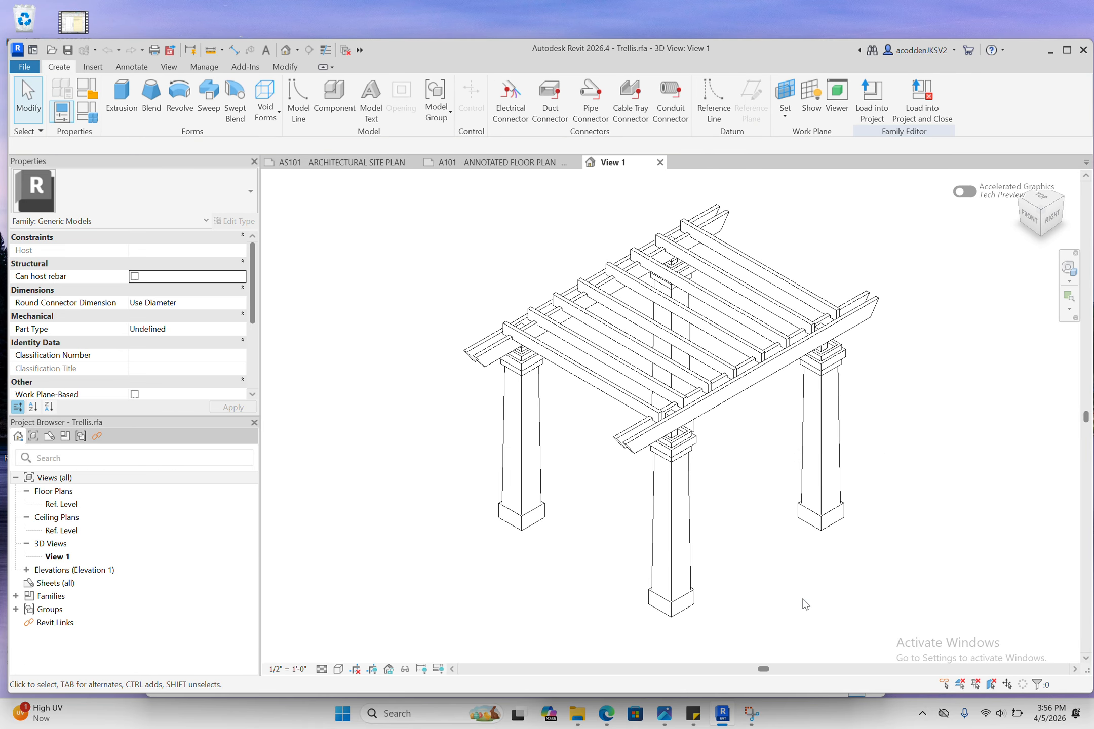
pyautogui.click(660, 162)
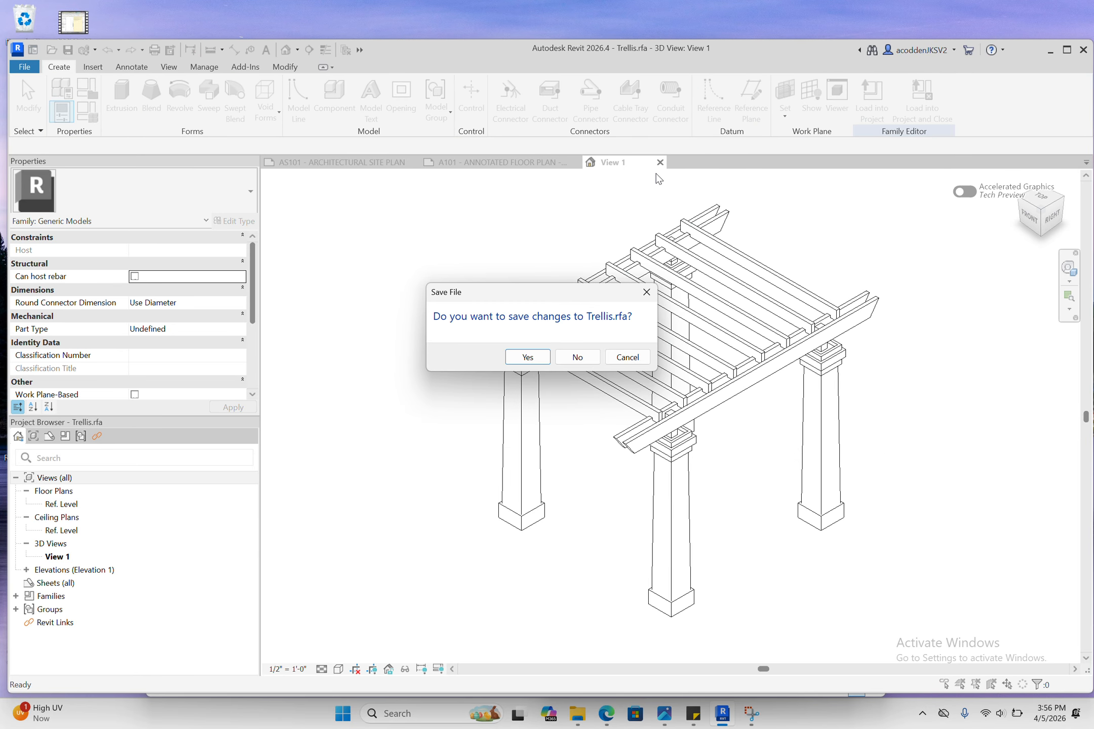
pyautogui.click(572, 359)
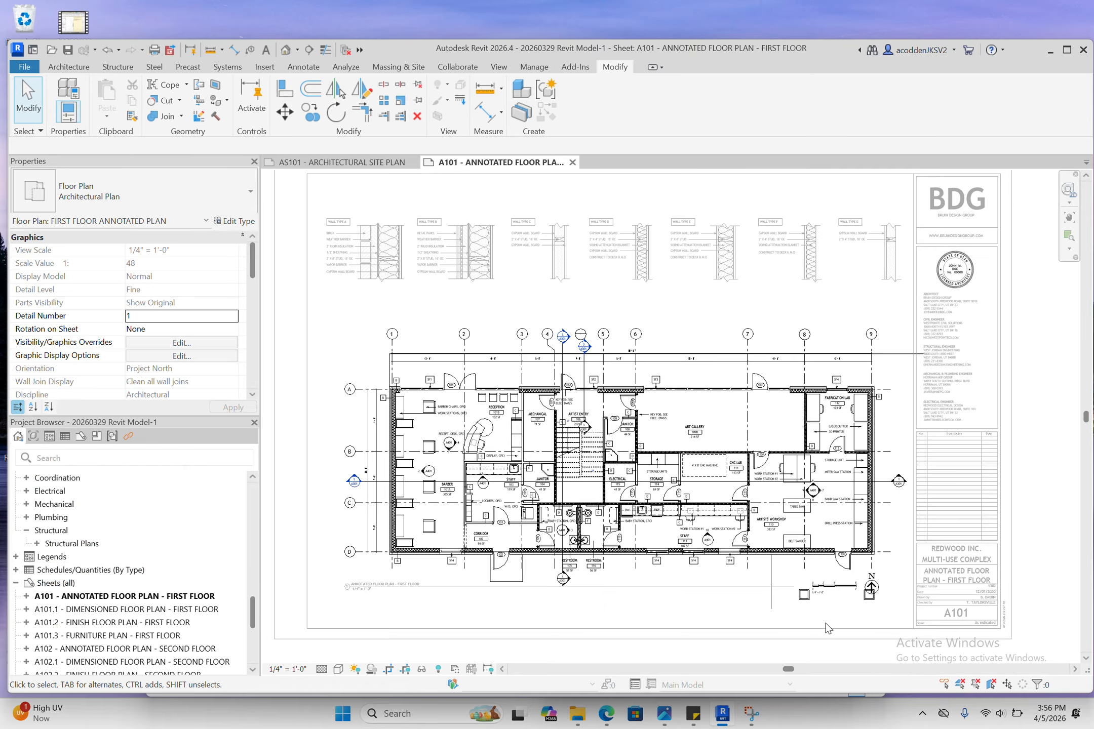
# - Hide the Trellis element in the first floor plan view, then deactivate the view
pyautogui.click(783, 568)
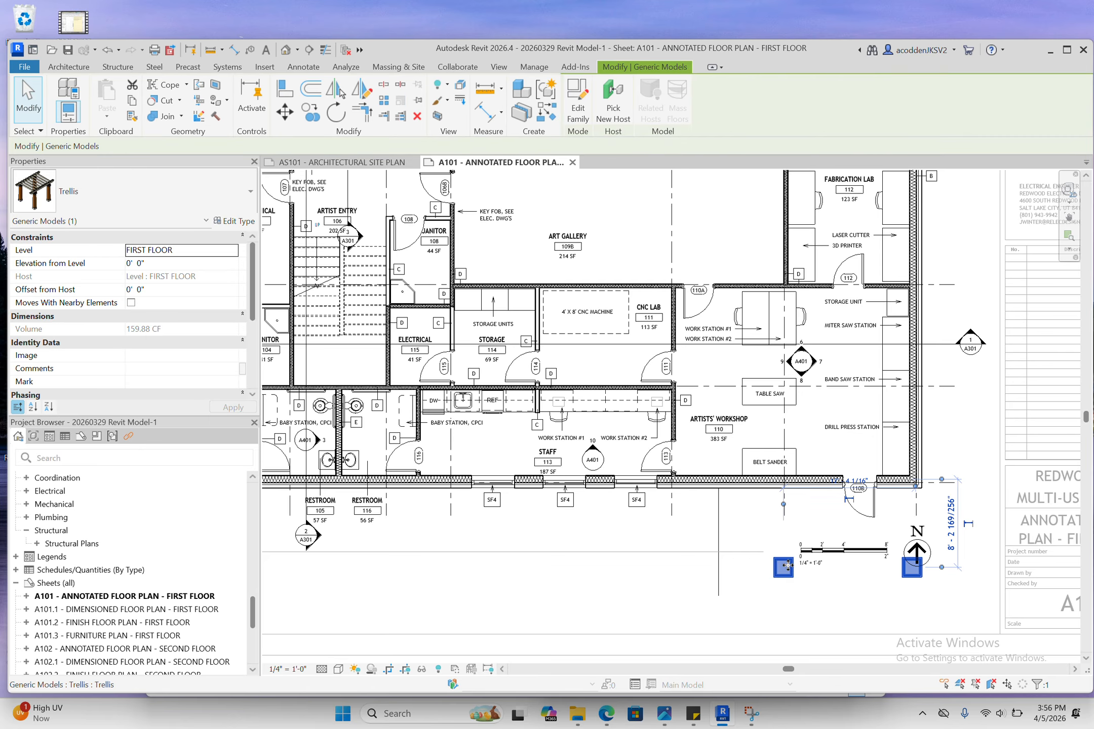
pyautogui.rightClick(788, 566)
pyautogui.moveTo(891, 264)
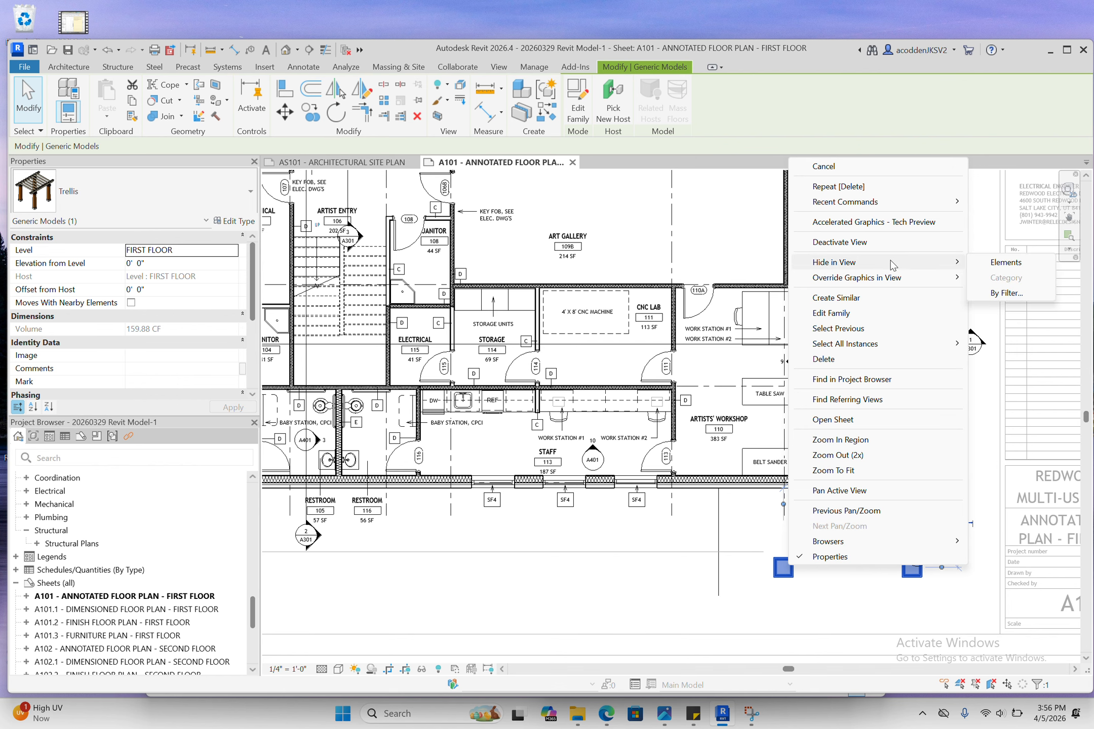
pyautogui.click(998, 262)
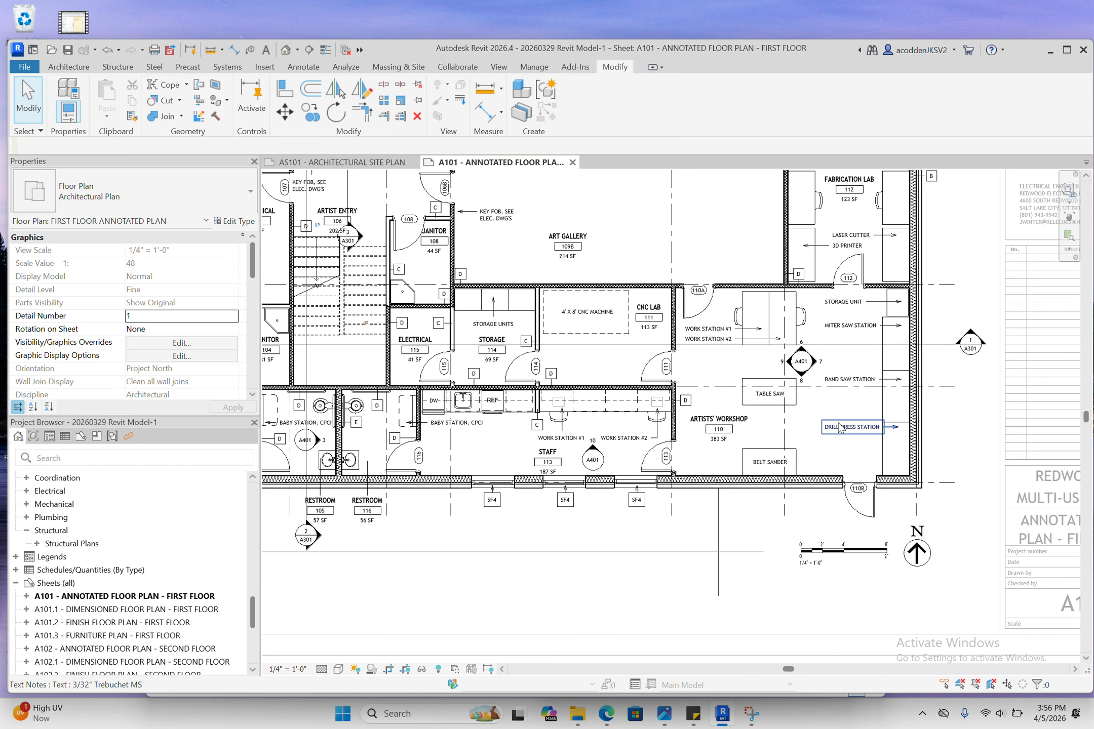
pyautogui.scroll(-3, 646, 620)
pyautogui.doubleClick(635, 630)
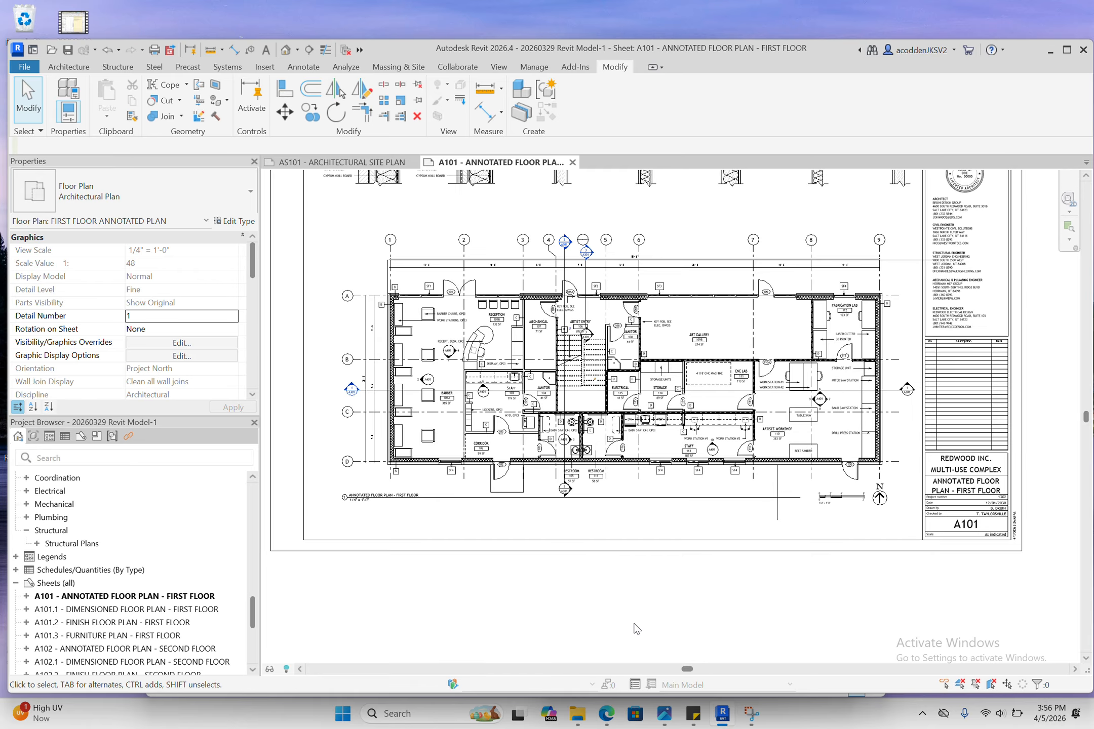
# - Reactivate the first floor plan view and inspect the thin line beside grid 1 above the building's corner
pyautogui.doubleClick(581, 258)
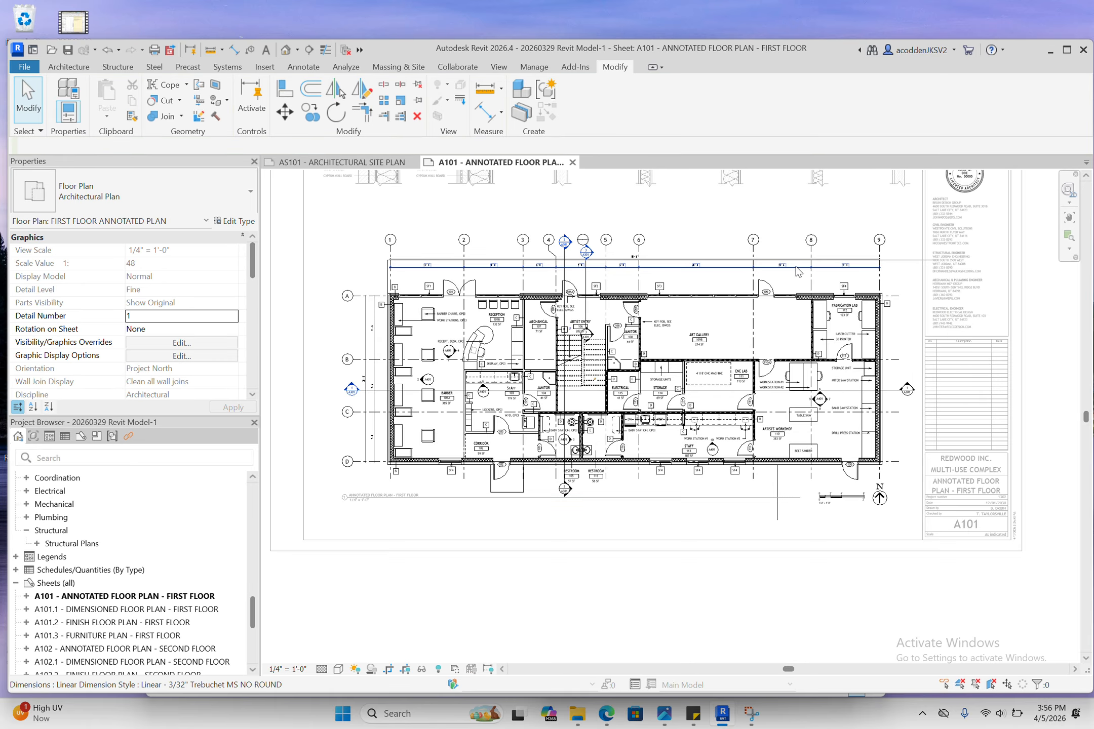
pyautogui.scroll(3, 381, 245)
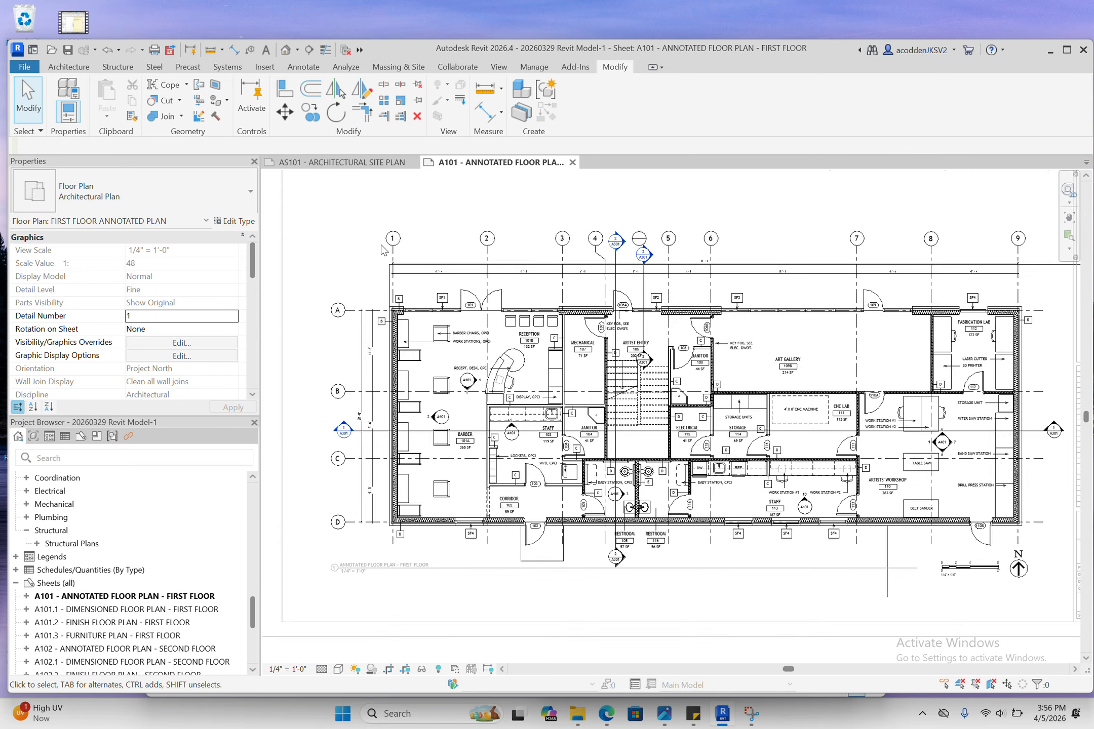
pyautogui.click(391, 314)
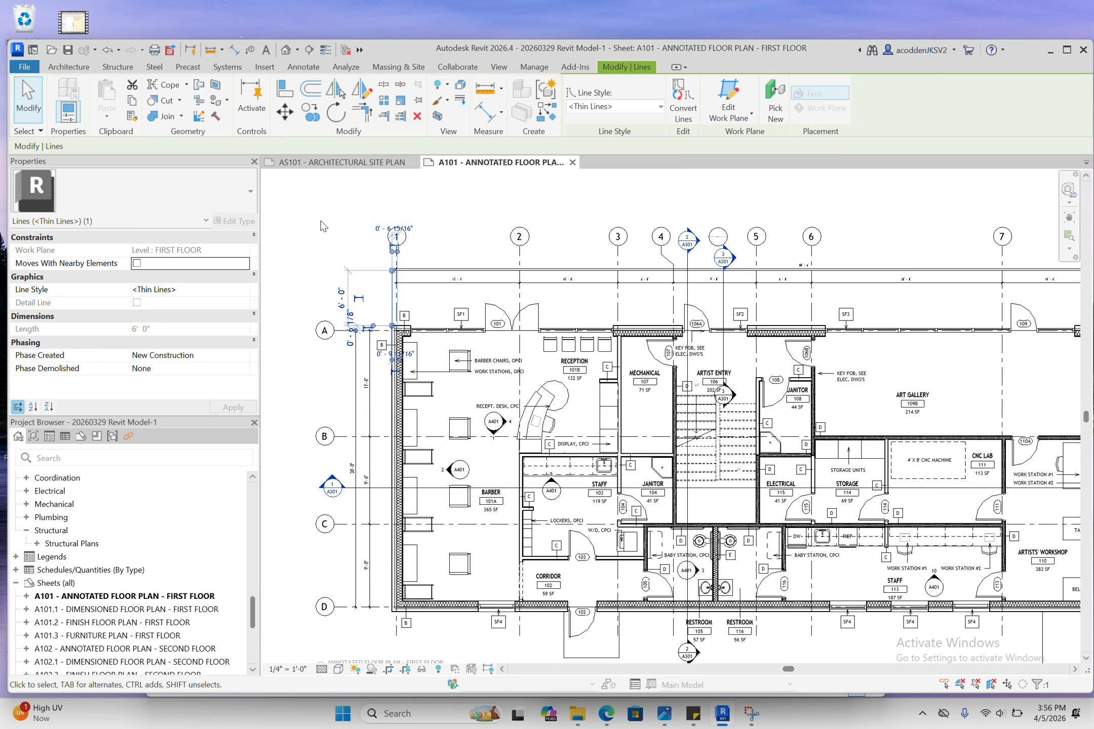
pyautogui.press('Escape')
# - Open the Architectural Plan view template assigned to the first floor annotated plan
pyautogui.scroll(-3, 116, 354)
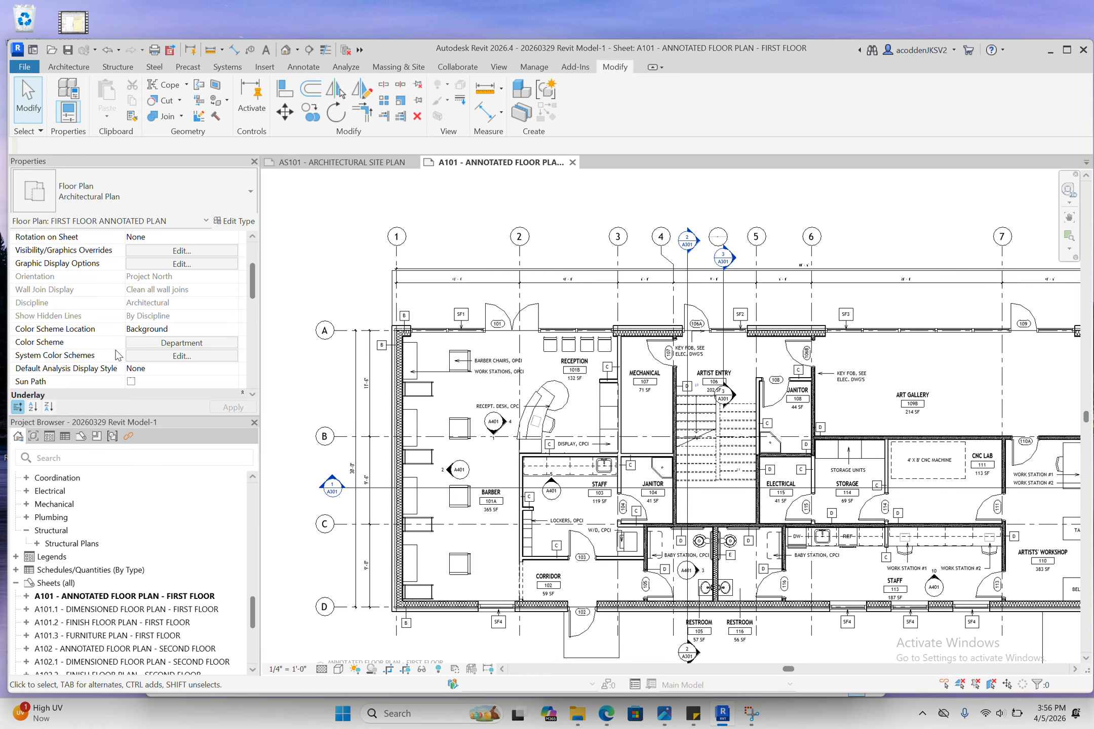
pyautogui.scroll(-6, 116, 355)
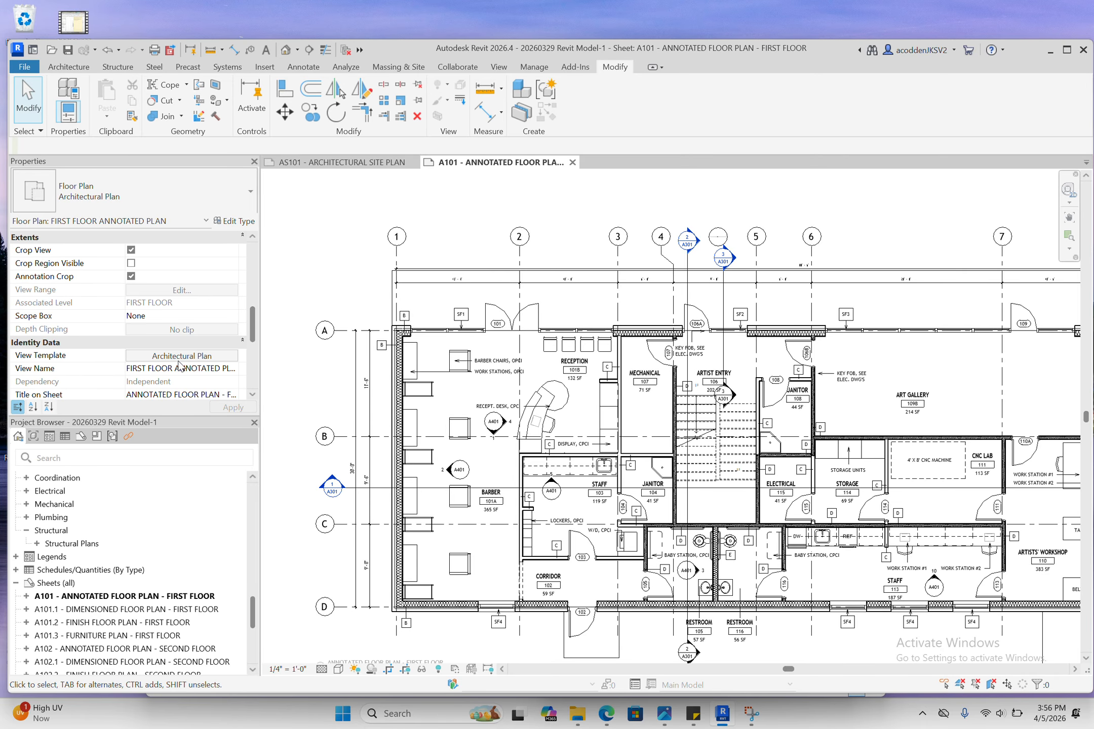
pyautogui.click(182, 356)
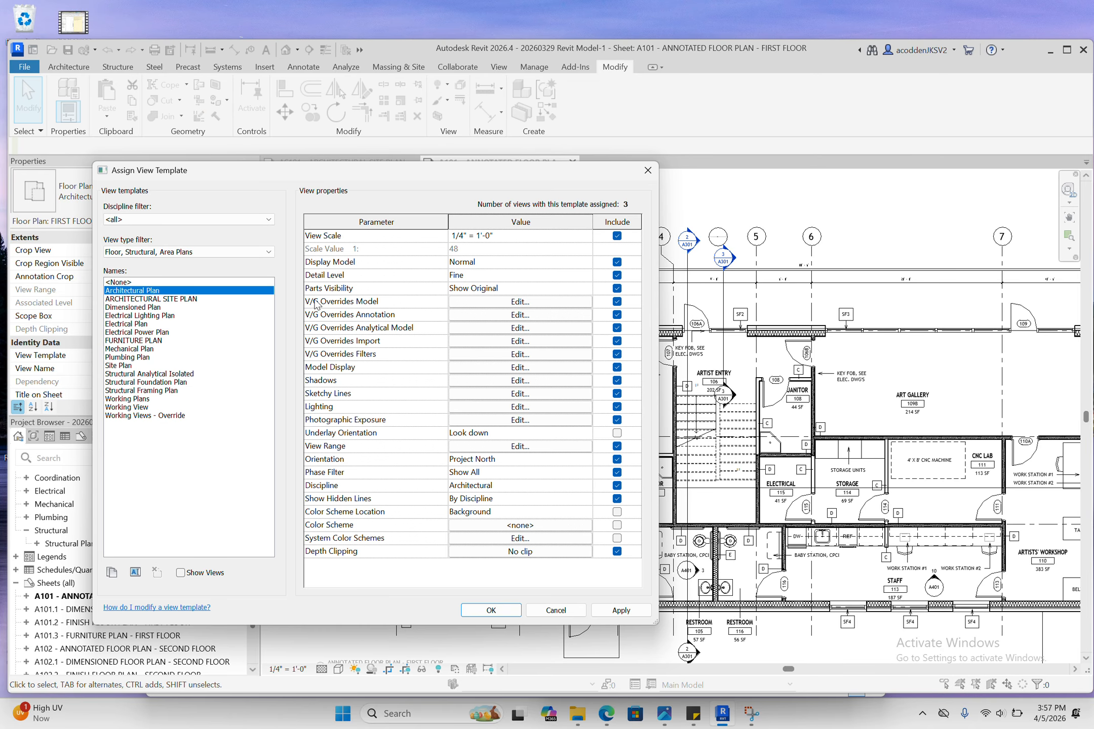
pyautogui.click(471, 304)
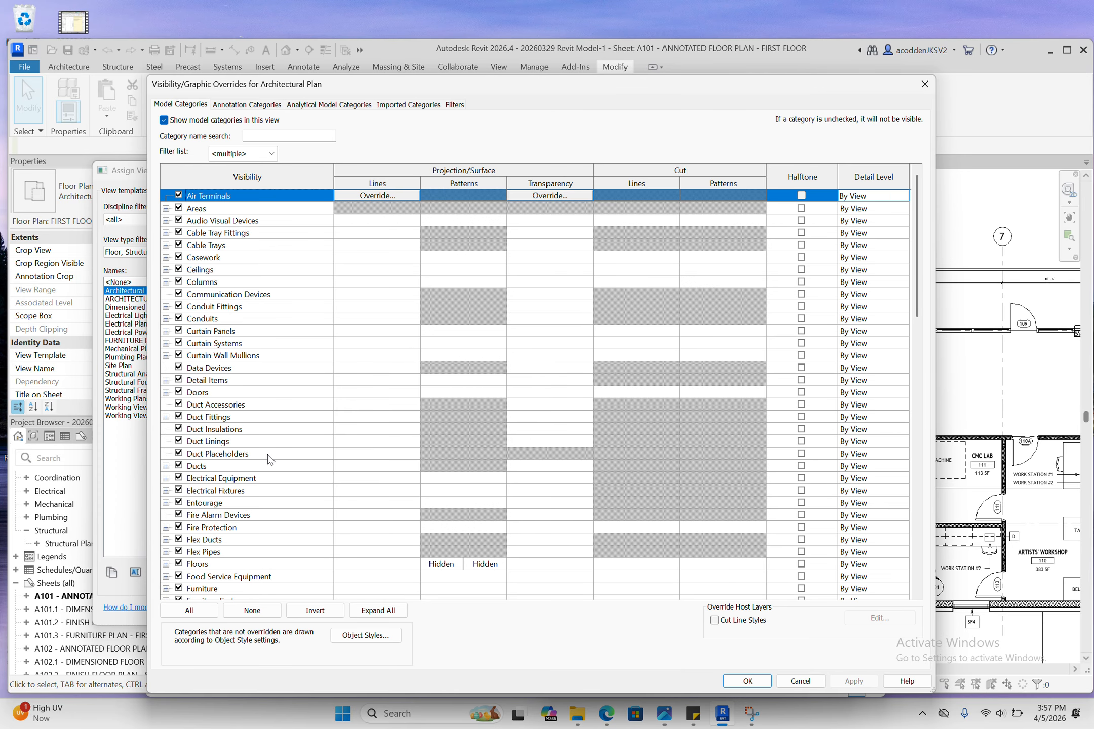
pyautogui.click(288, 134)
pyautogui.write('line')
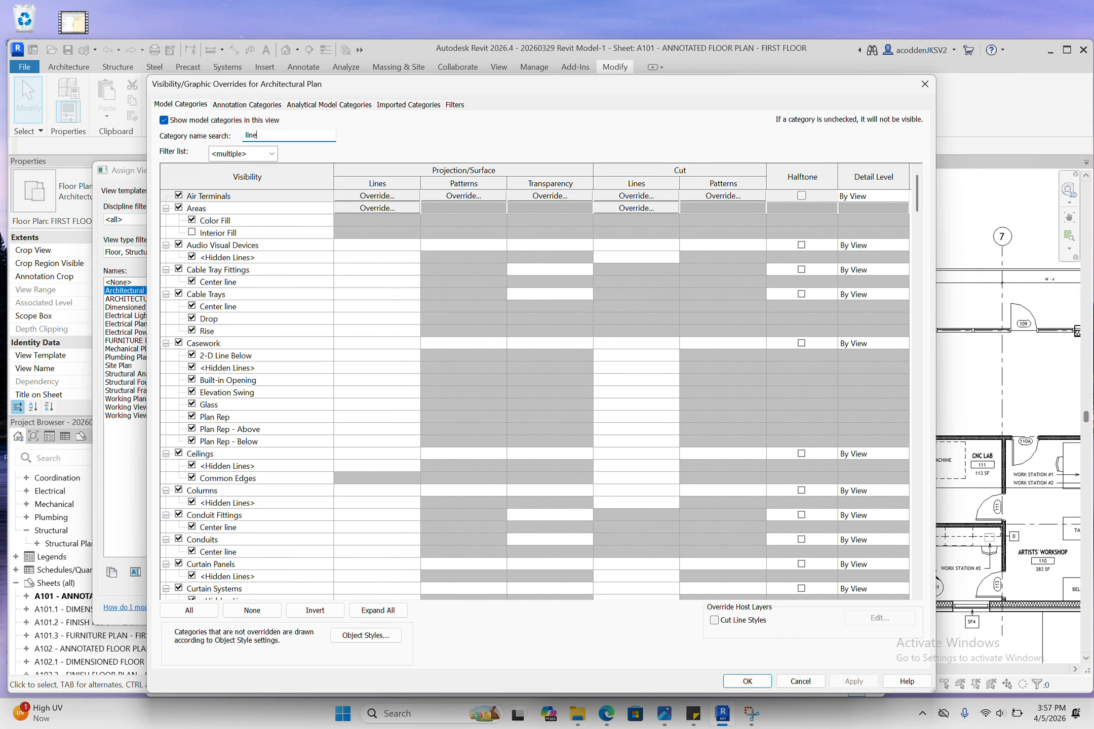
pyautogui.press('Escape')
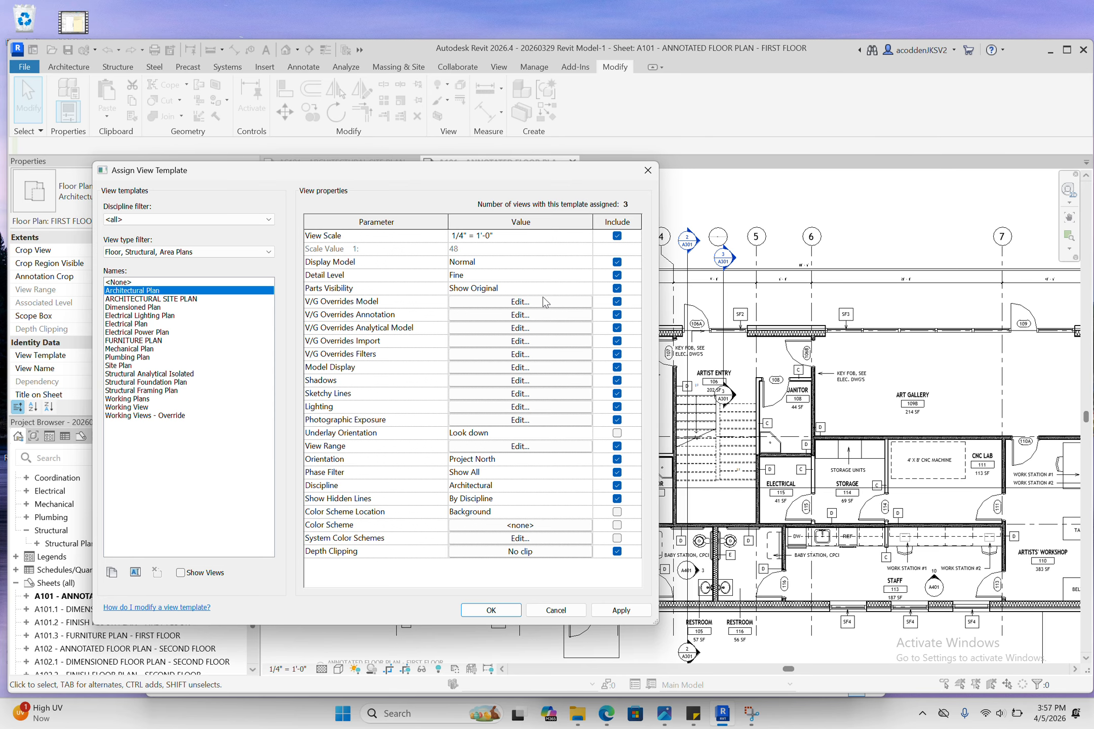
# - Filter the template's model override categories by "lines", turn off <Thin Lines> under Lines, and apply the change
pyautogui.click(543, 302)
pyautogui.click(269, 134)
pyautogui.write('lin')
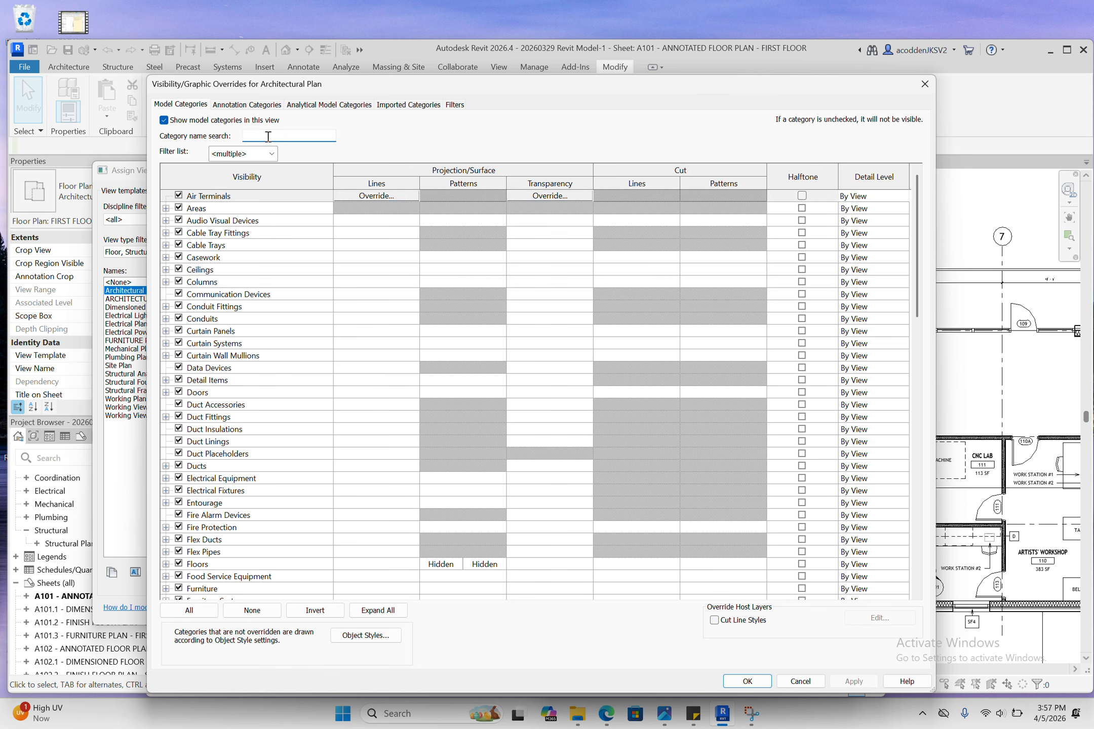
pyautogui.write('es')
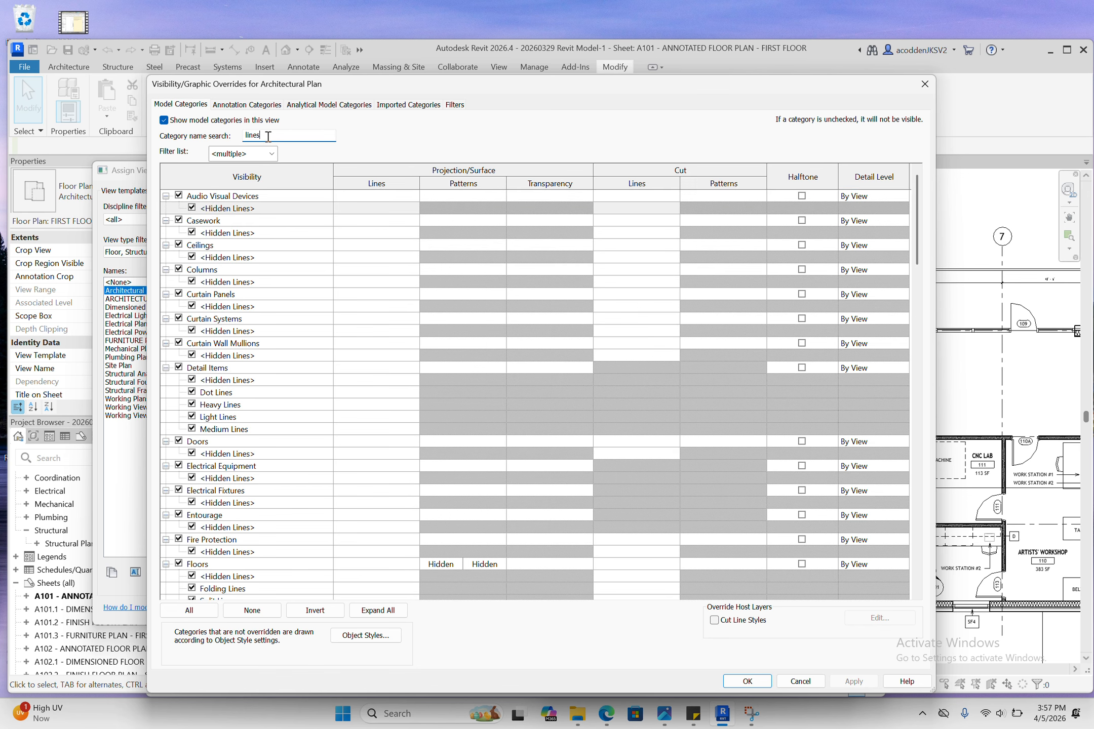
pyautogui.scroll(-3, 308, 501)
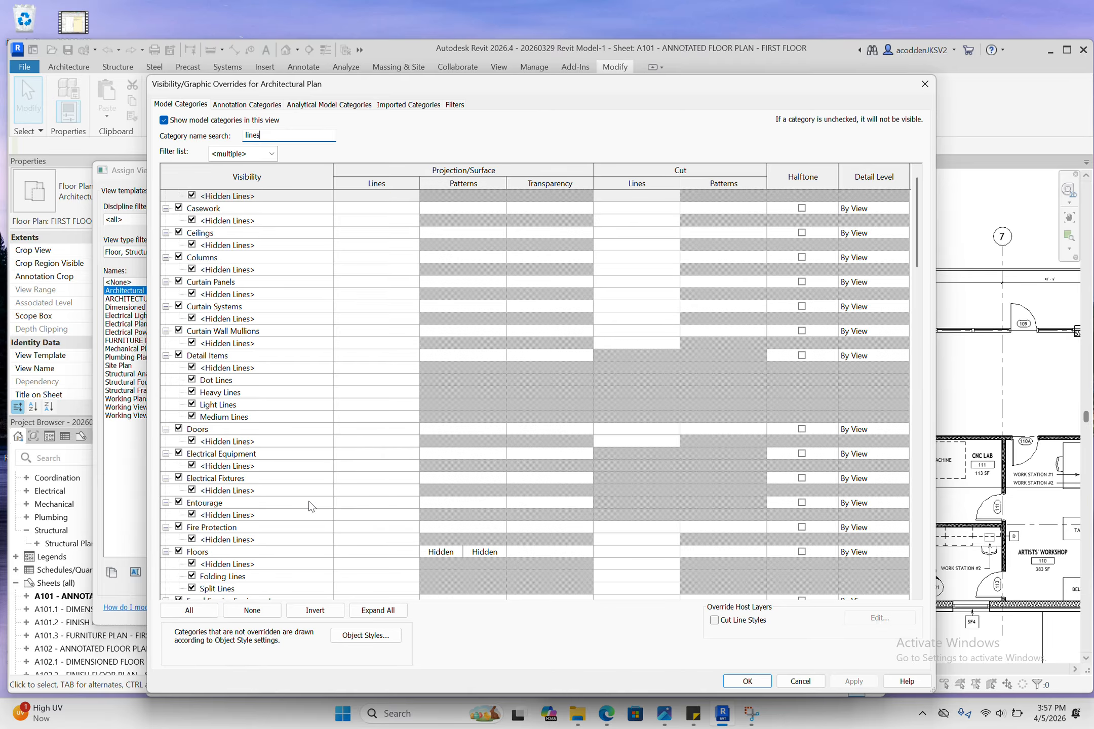
pyautogui.scroll(-6, 308, 501)
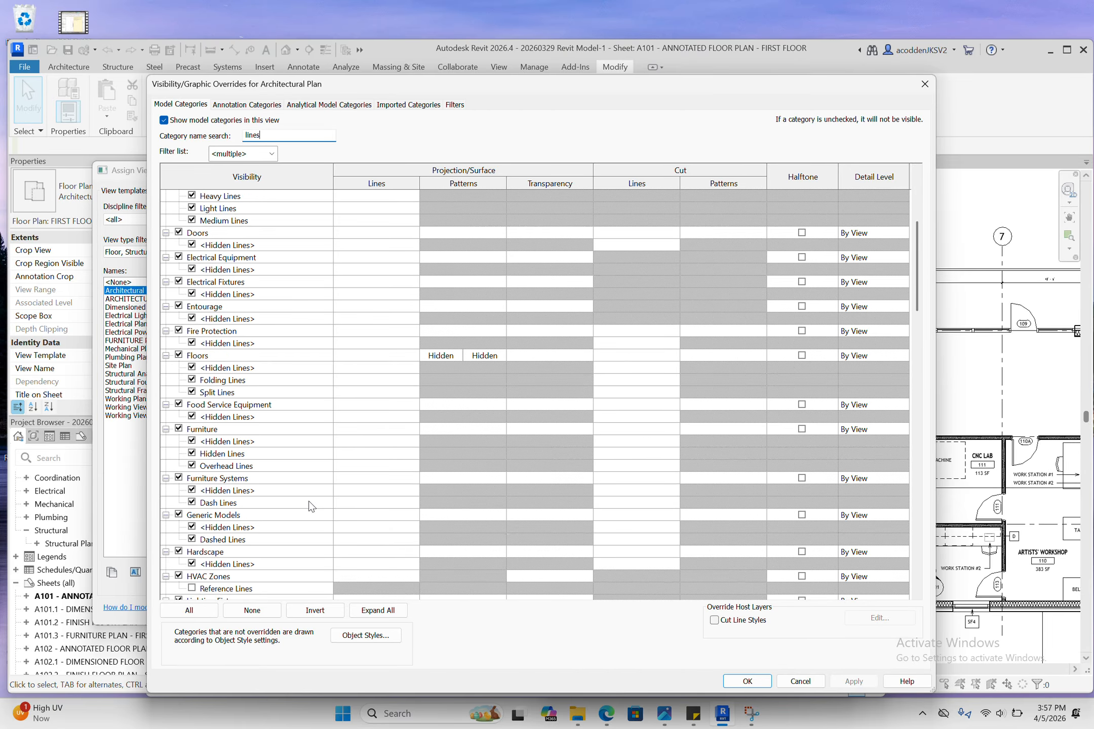
pyautogui.scroll(-6, 308, 500)
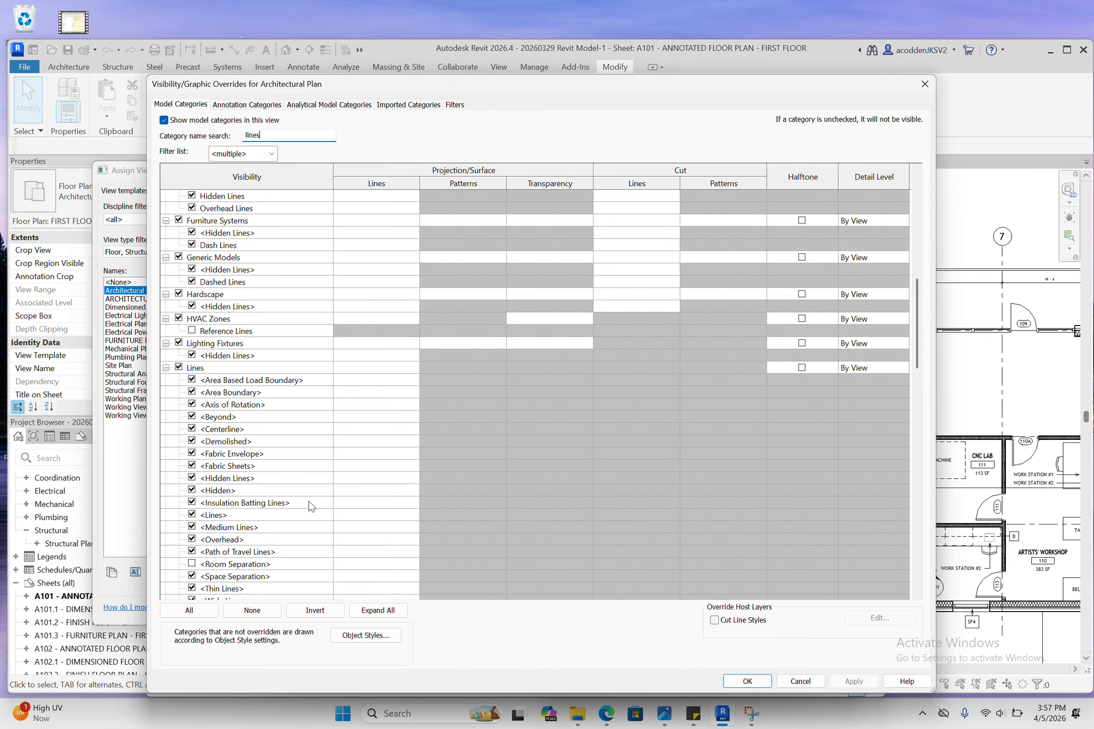
pyautogui.scroll(-3, 285, 507)
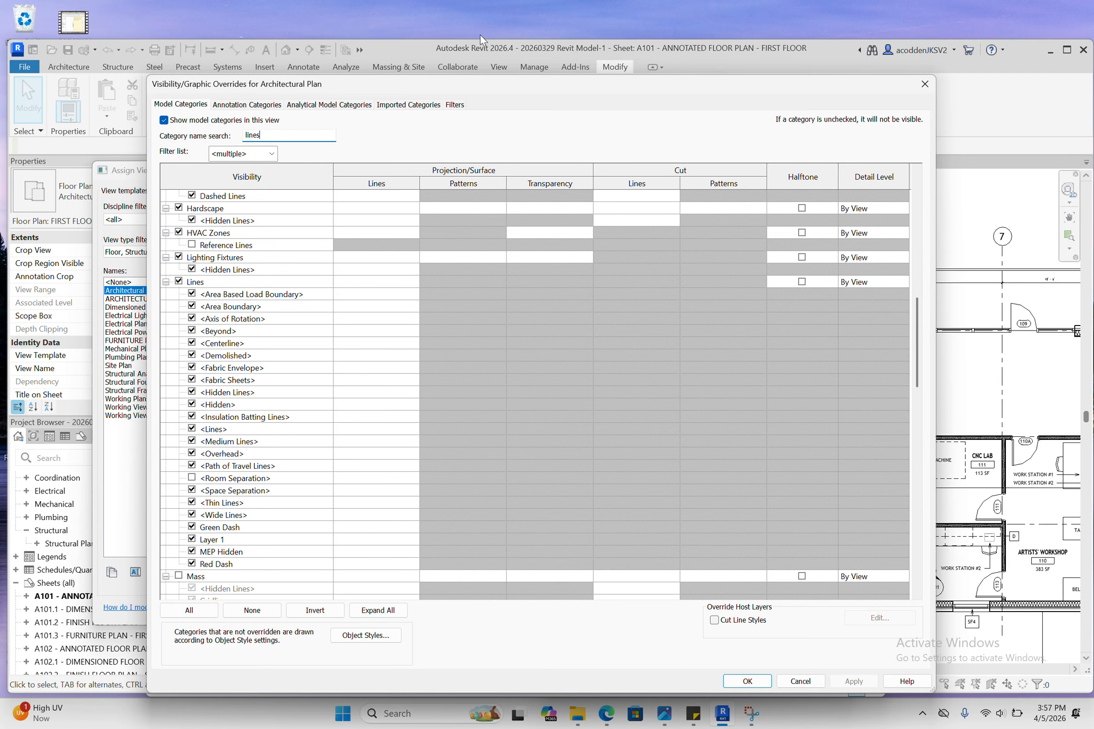
pyautogui.click(192, 502)
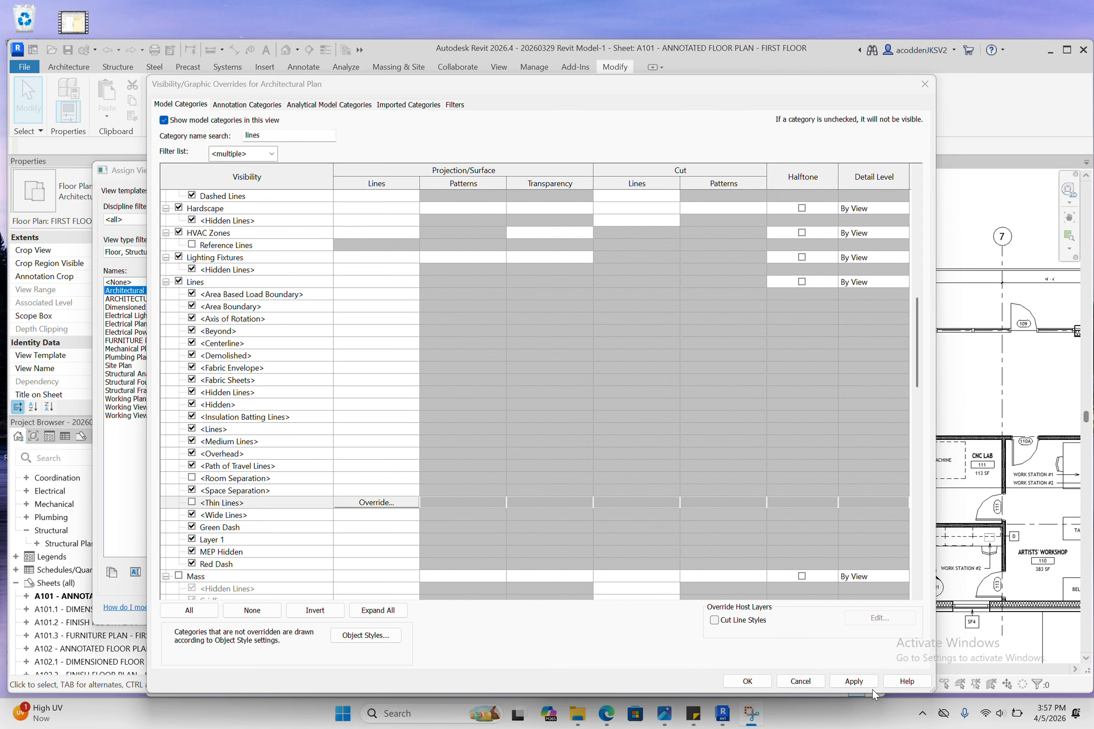
pyautogui.click(853, 681)
pyautogui.click(748, 681)
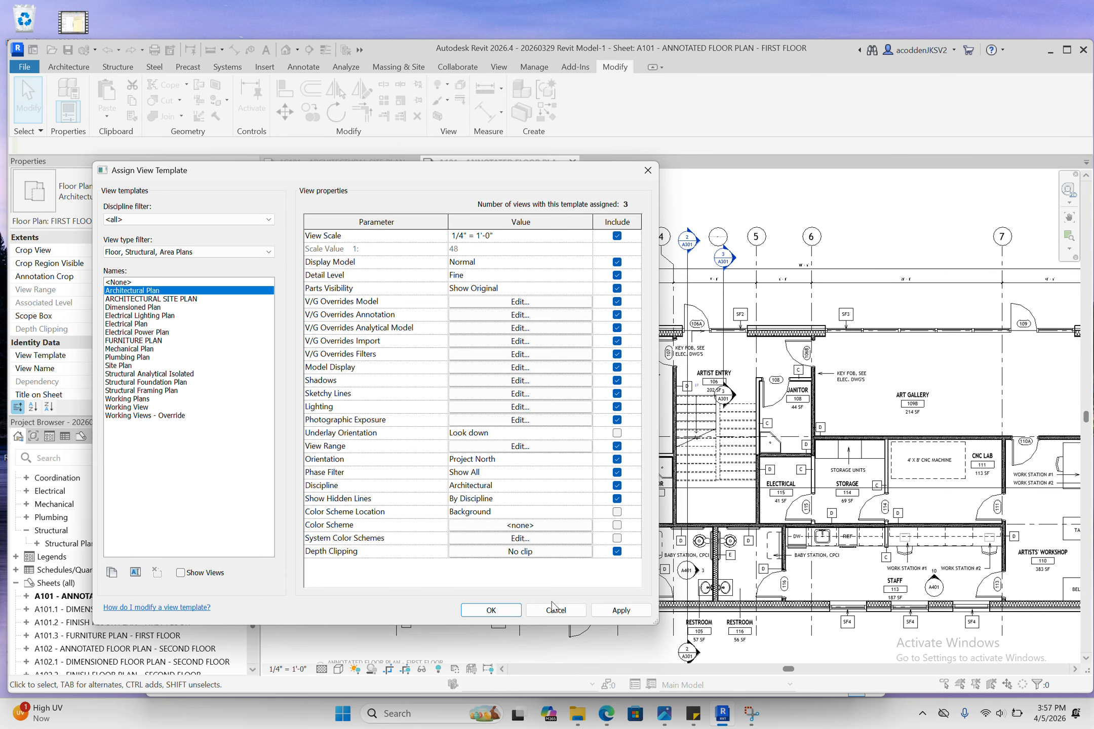
pyautogui.click(491, 610)
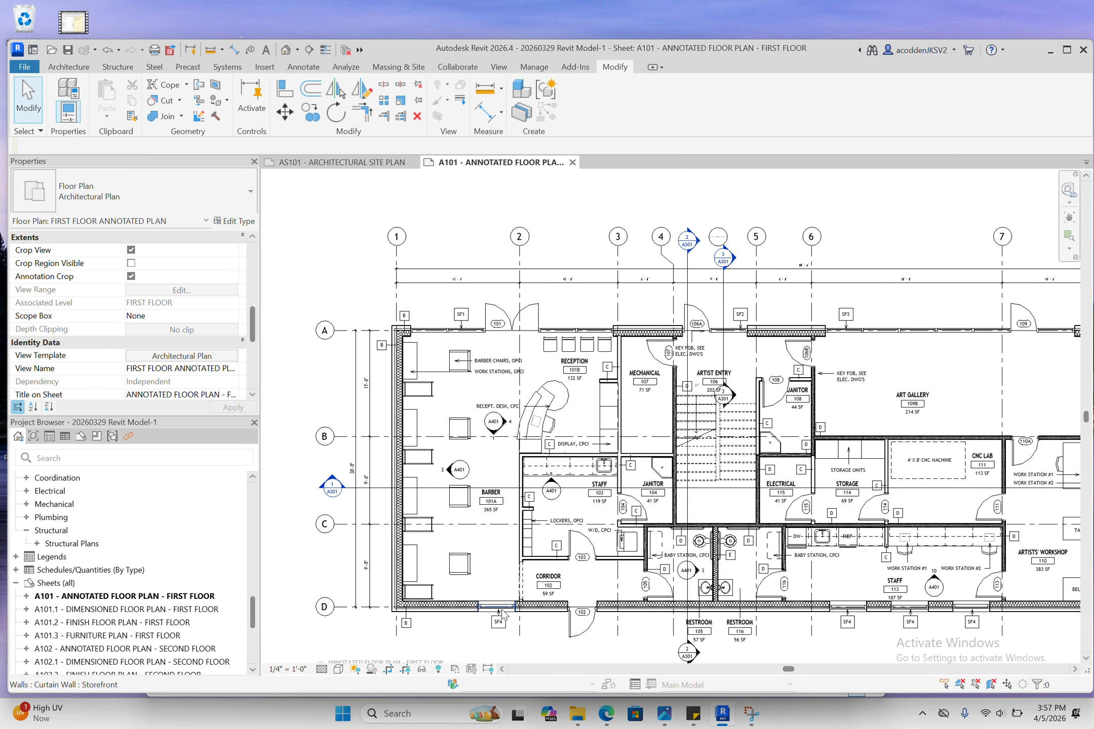
# - Inspect the empty building elevation marker between grids 4 and 5 above the first floor plan
pyautogui.scroll(-3, 342, 278)
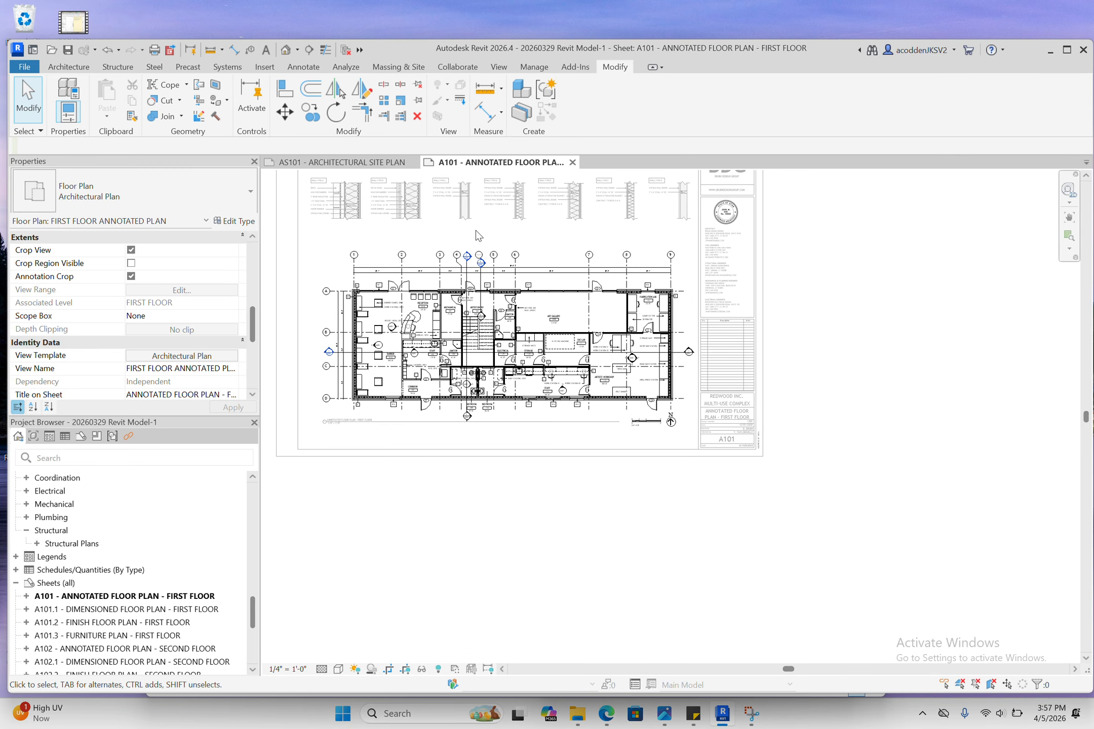
pyautogui.scroll(4, 475, 248)
pyautogui.click(490, 272)
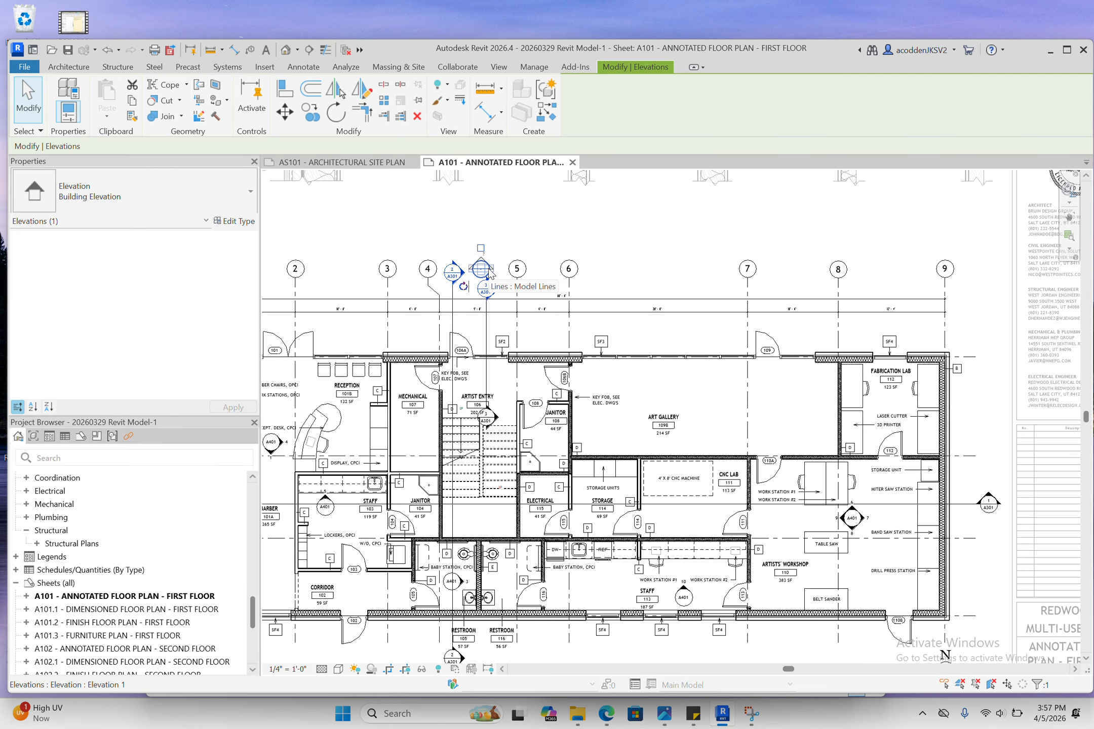
pyautogui.click(528, 259)
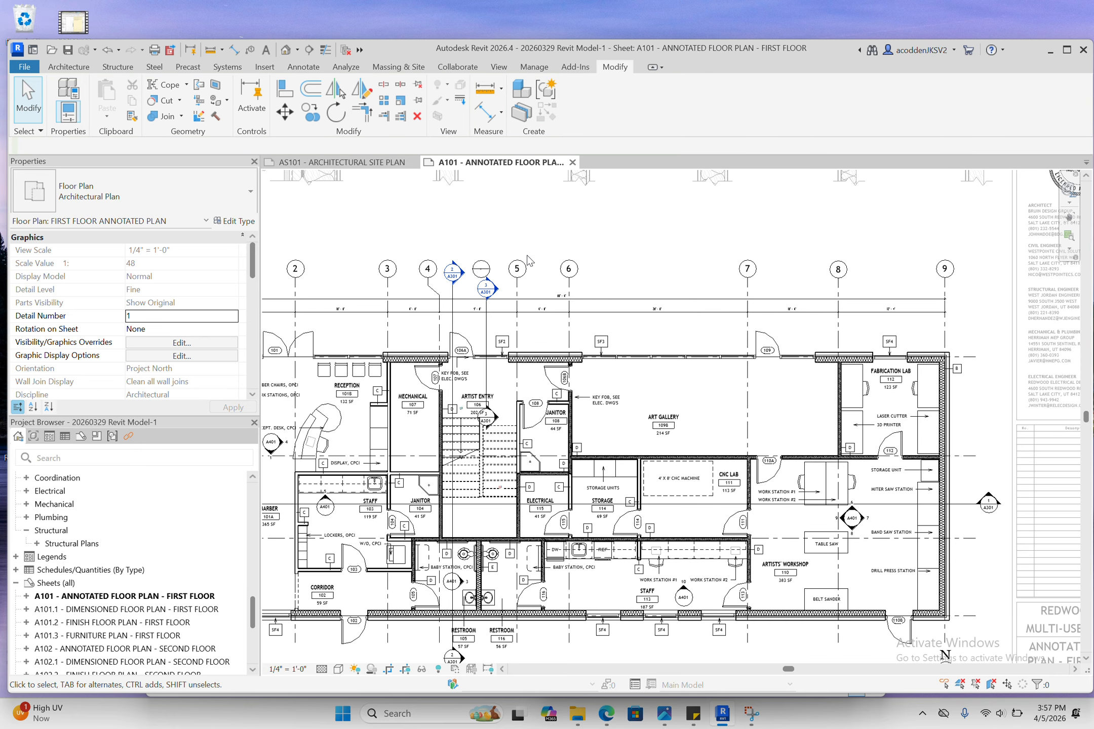
pyautogui.click(491, 272)
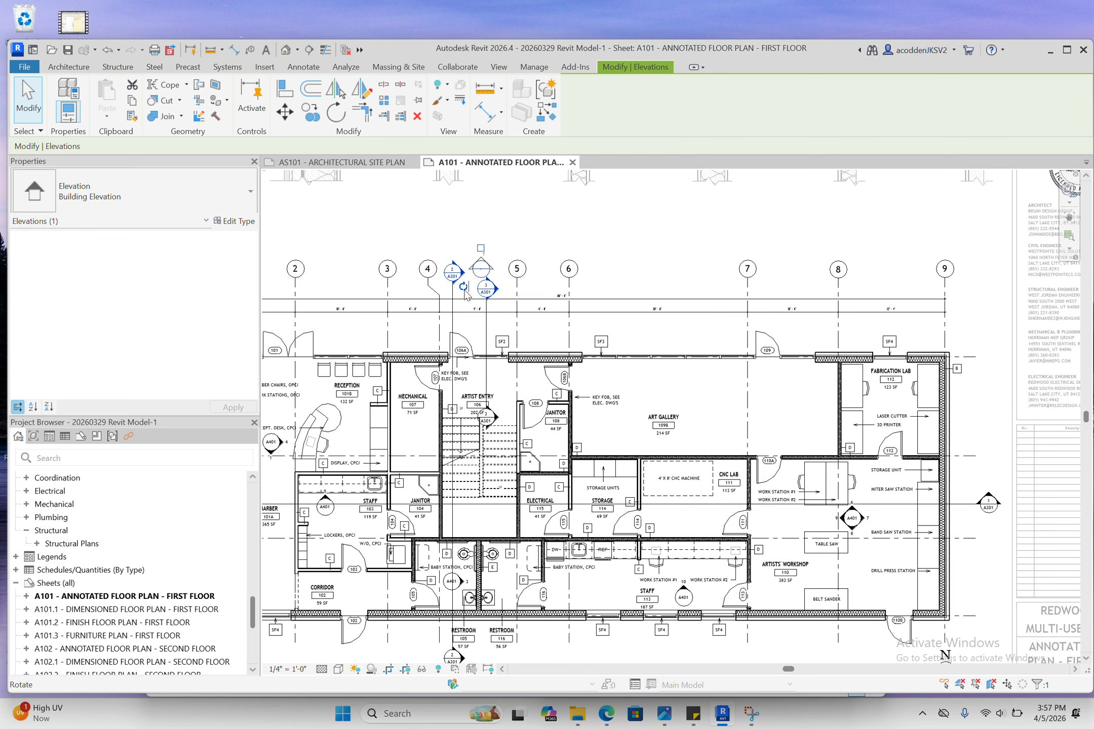
pyautogui.scroll(-2, 774, 315)
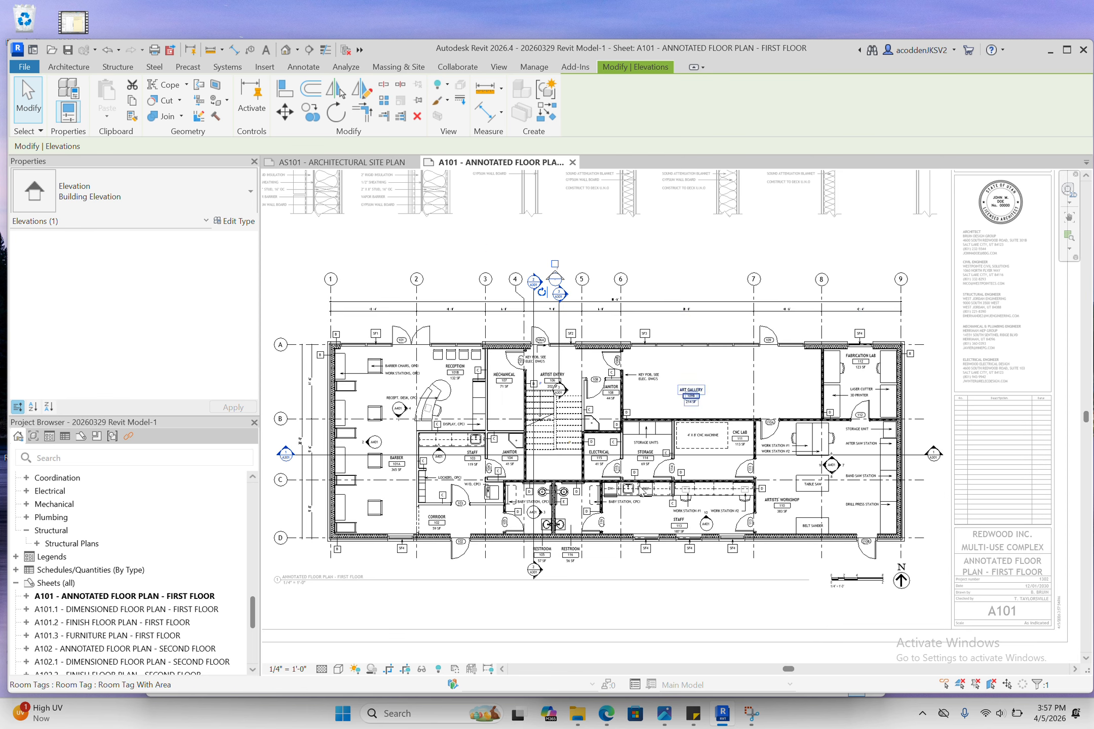
pyautogui.click(574, 628)
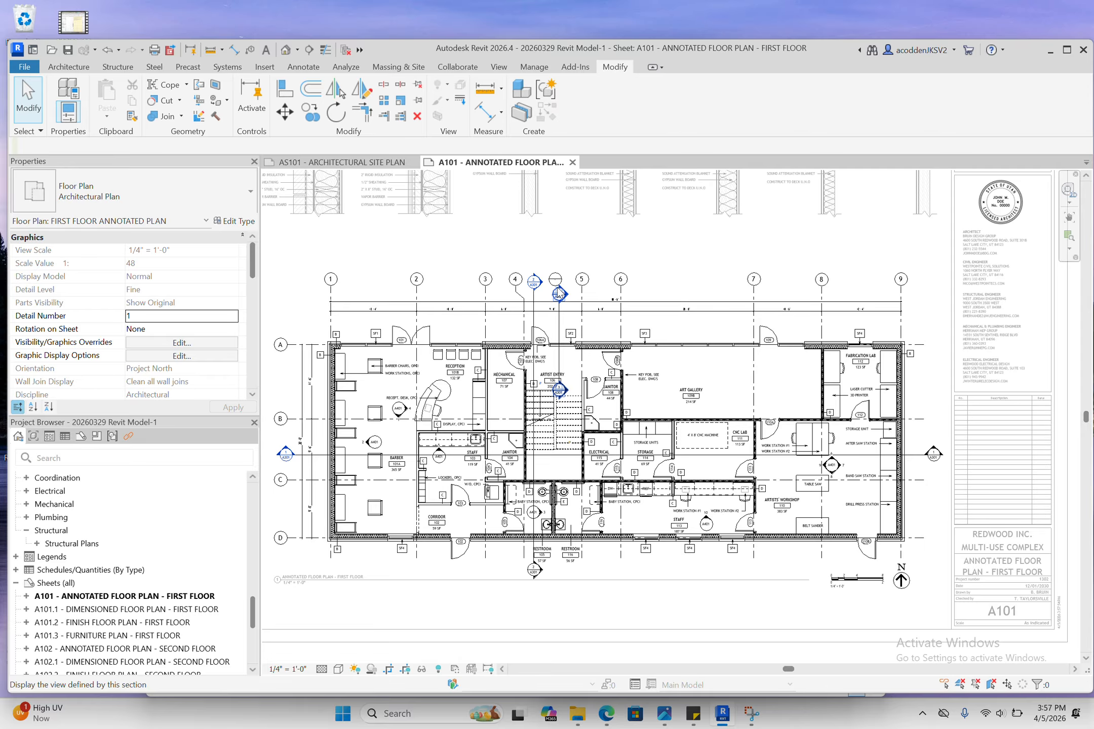
# - Turn off the Elevations category in the Architectural Plan view template's annotation overrides and apply the template changes
pyautogui.scroll(-1, 158, 361)
pyautogui.scroll(-6, 159, 360)
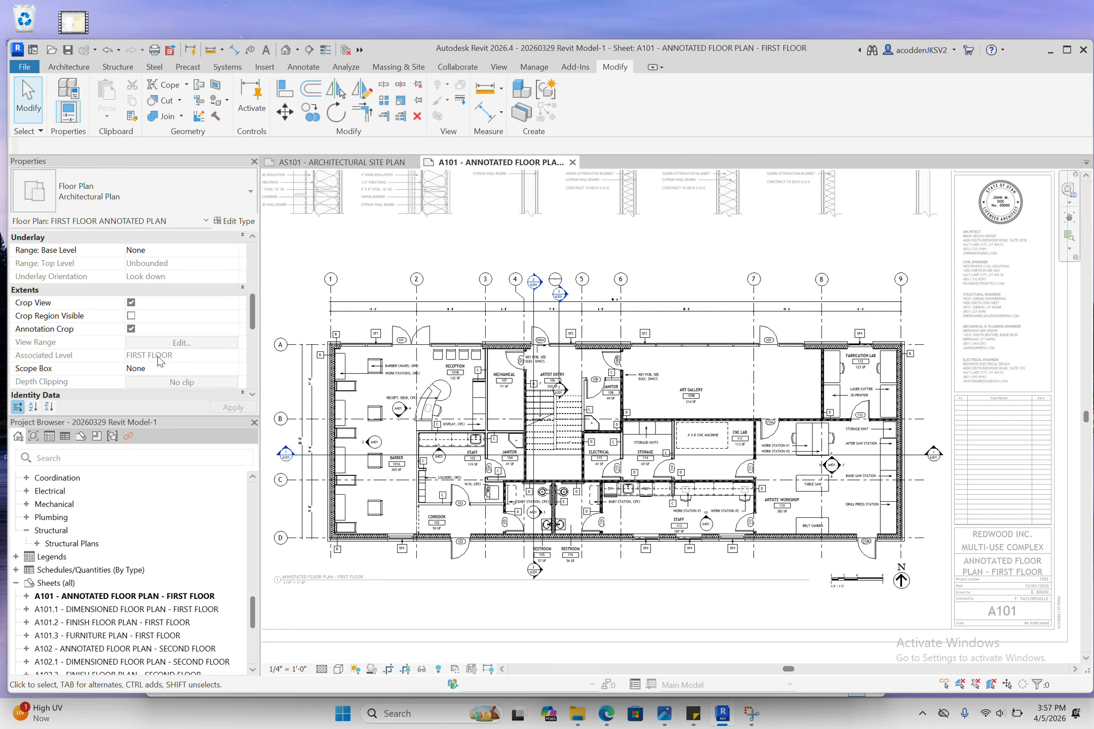
pyautogui.scroll(-3, 158, 360)
pyautogui.click(186, 314)
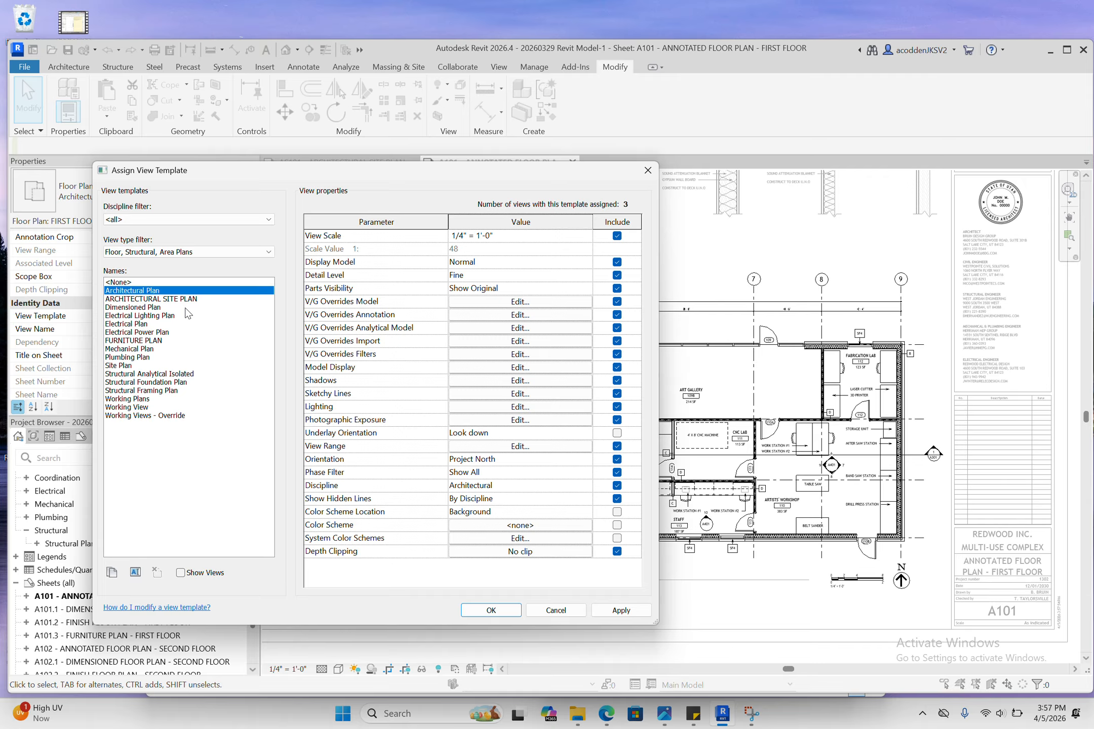
pyautogui.click(472, 24)
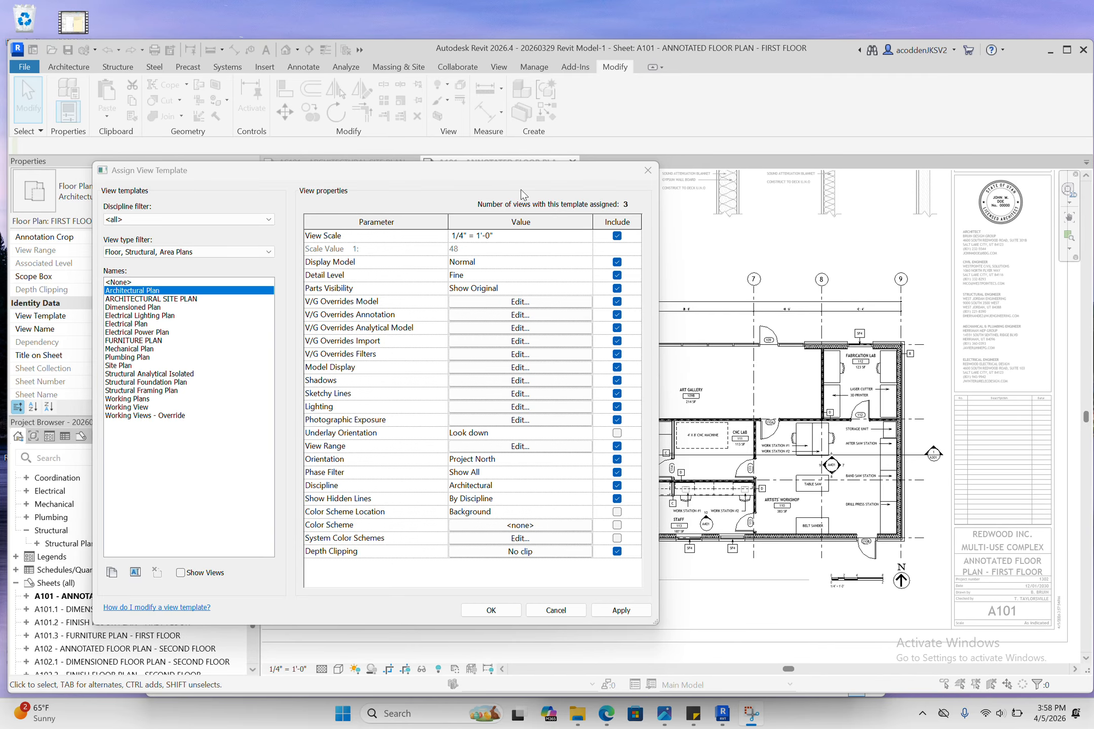
pyautogui.click(476, 313)
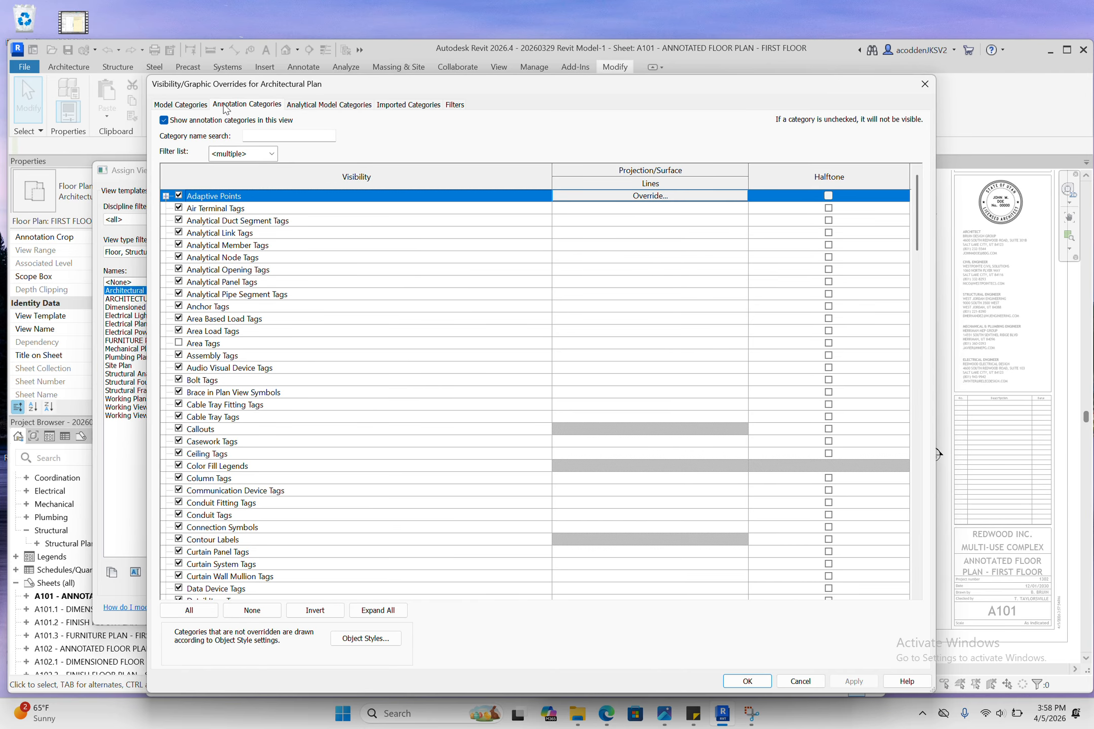
pyautogui.scroll(-7, 223, 456)
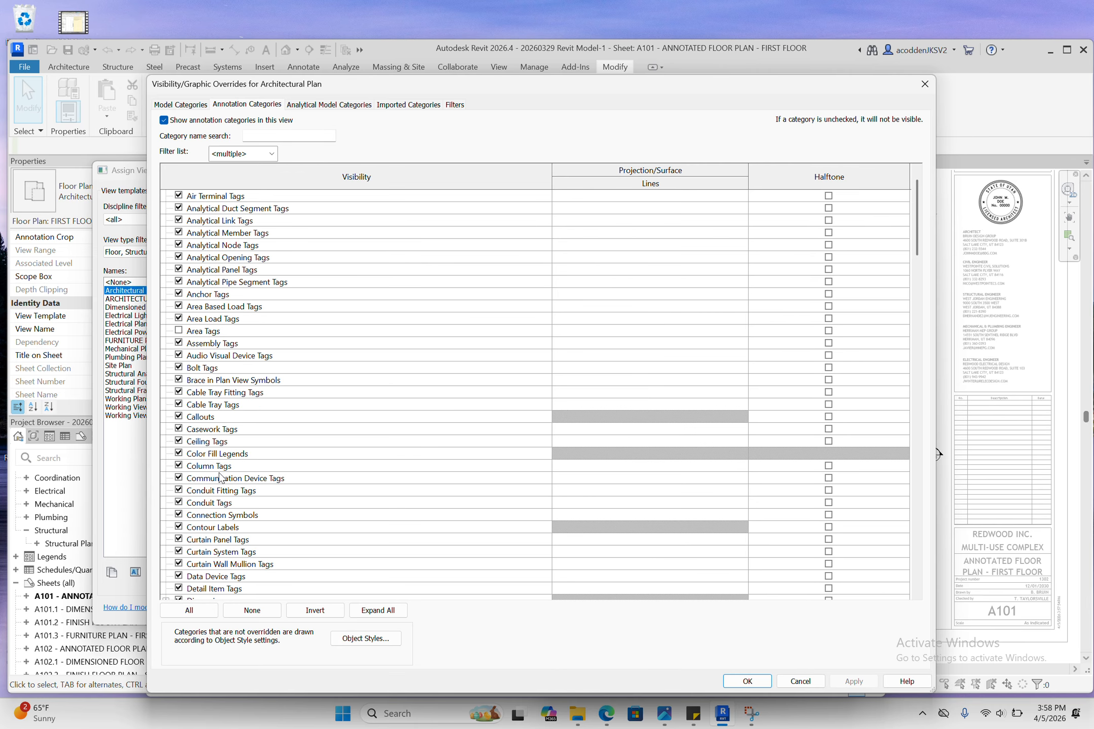
pyautogui.scroll(-4, 219, 477)
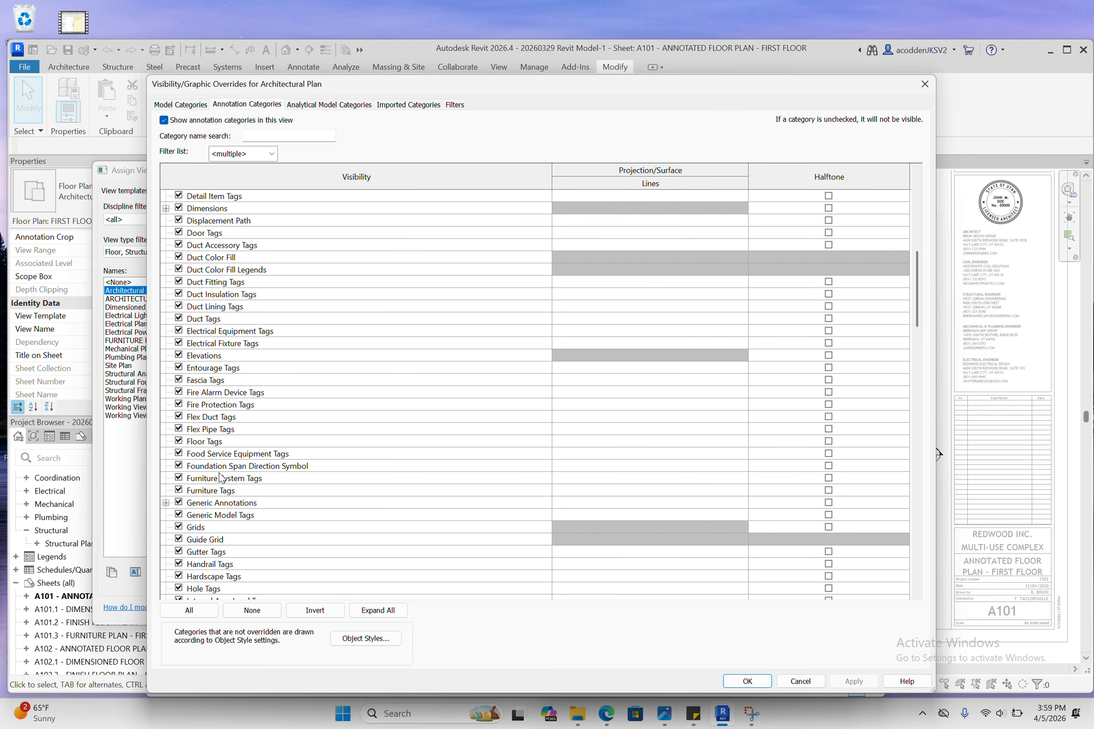
pyautogui.click(179, 356)
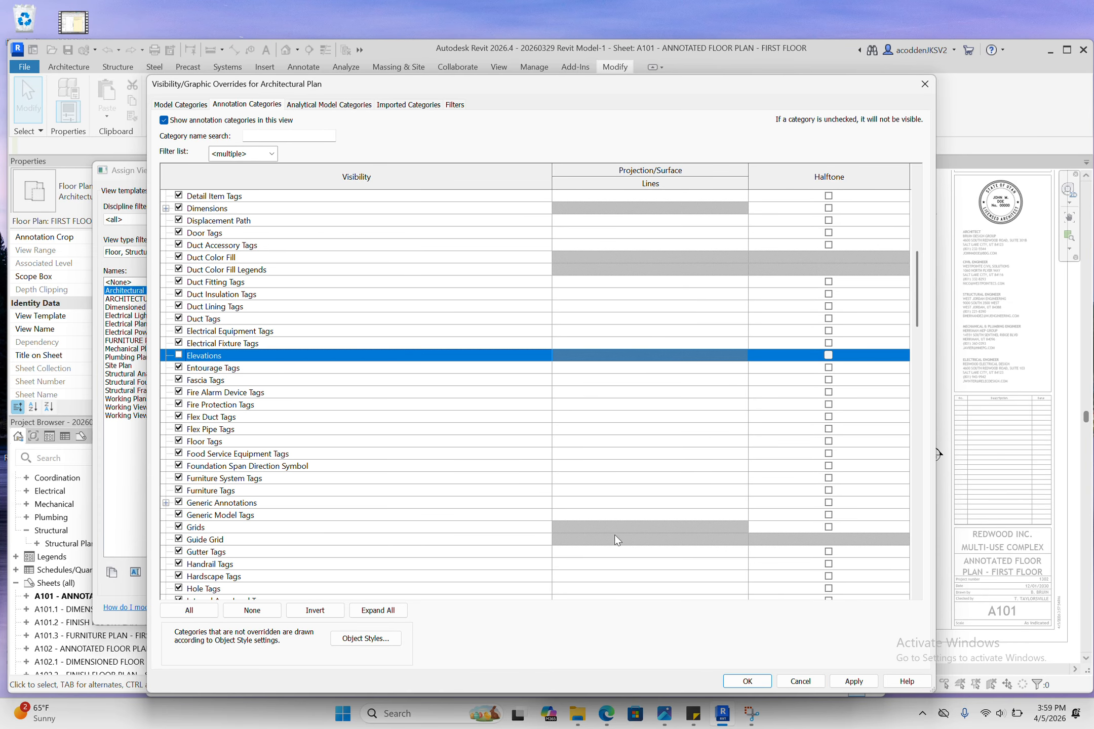
pyautogui.click(855, 681)
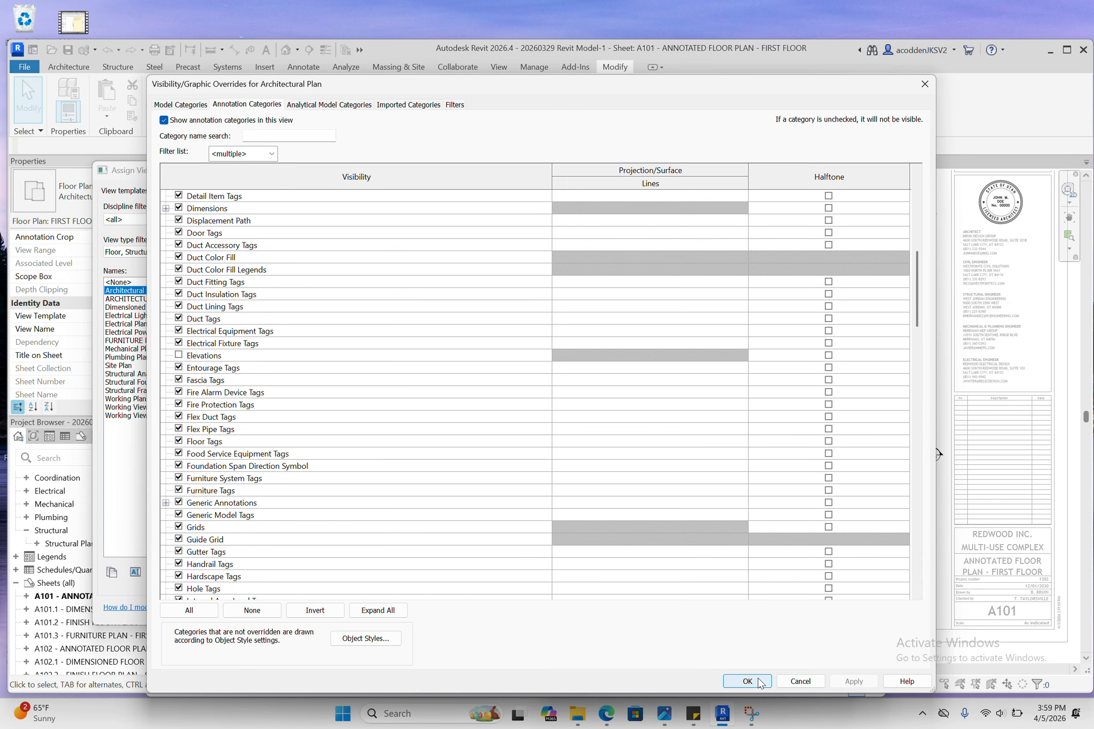
pyautogui.click(748, 682)
pyautogui.click(622, 611)
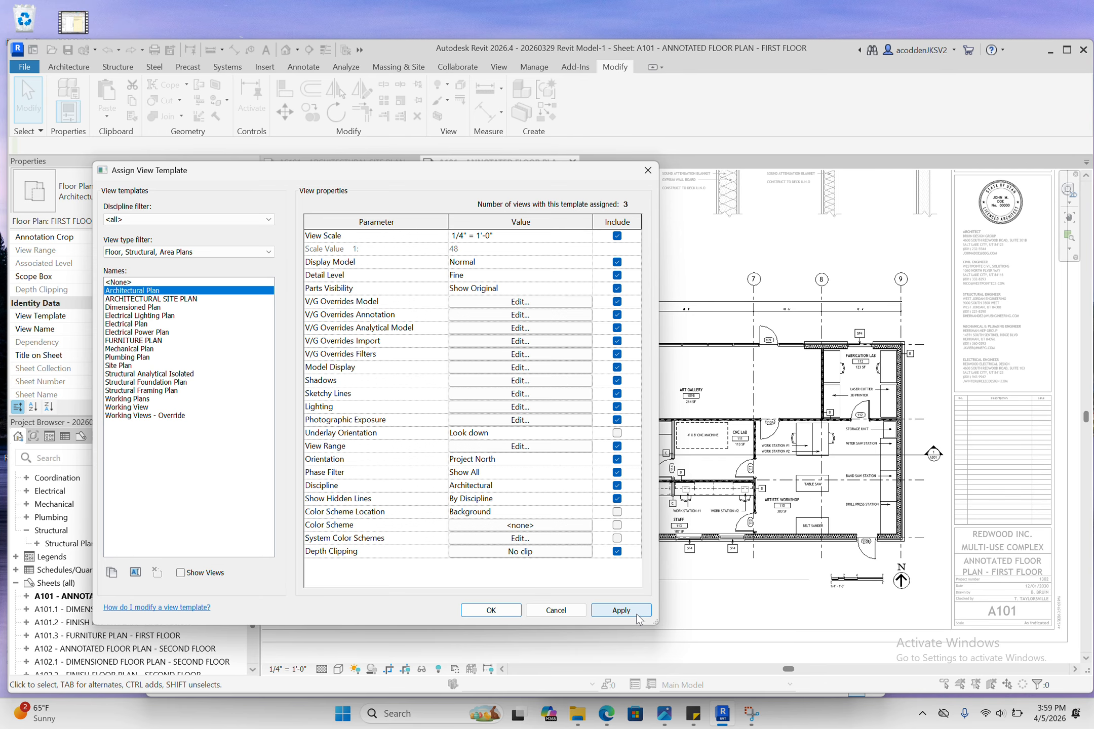
pyautogui.click(516, 615)
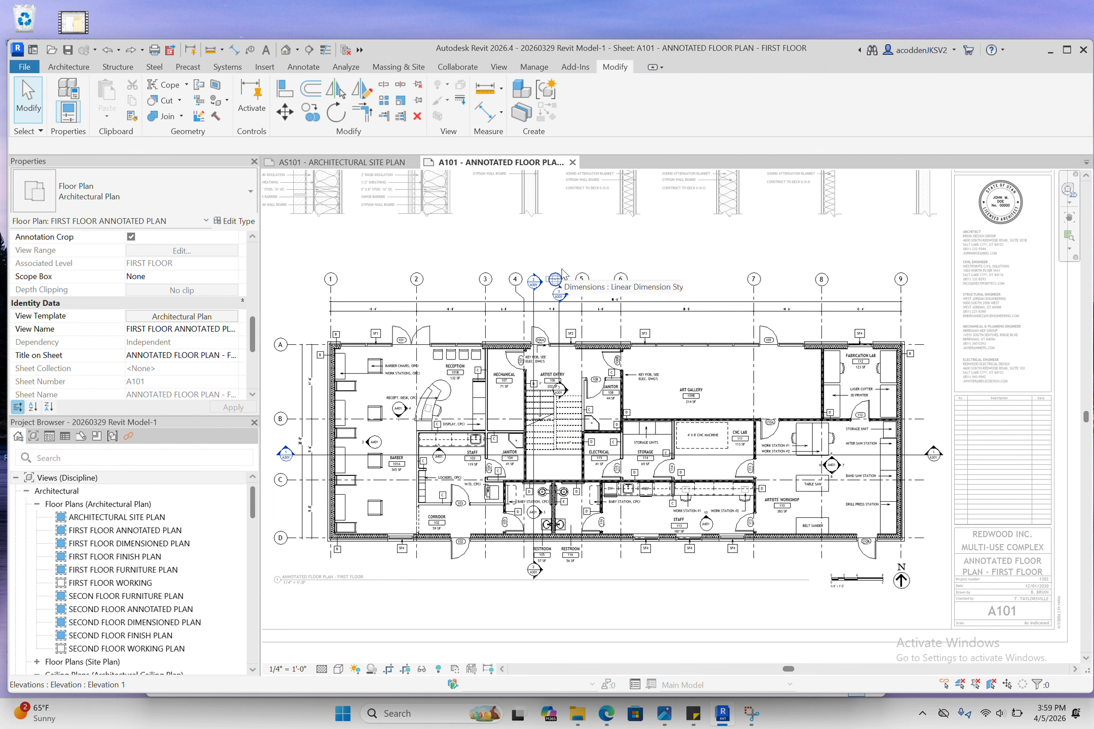
pyautogui.click(206, 317)
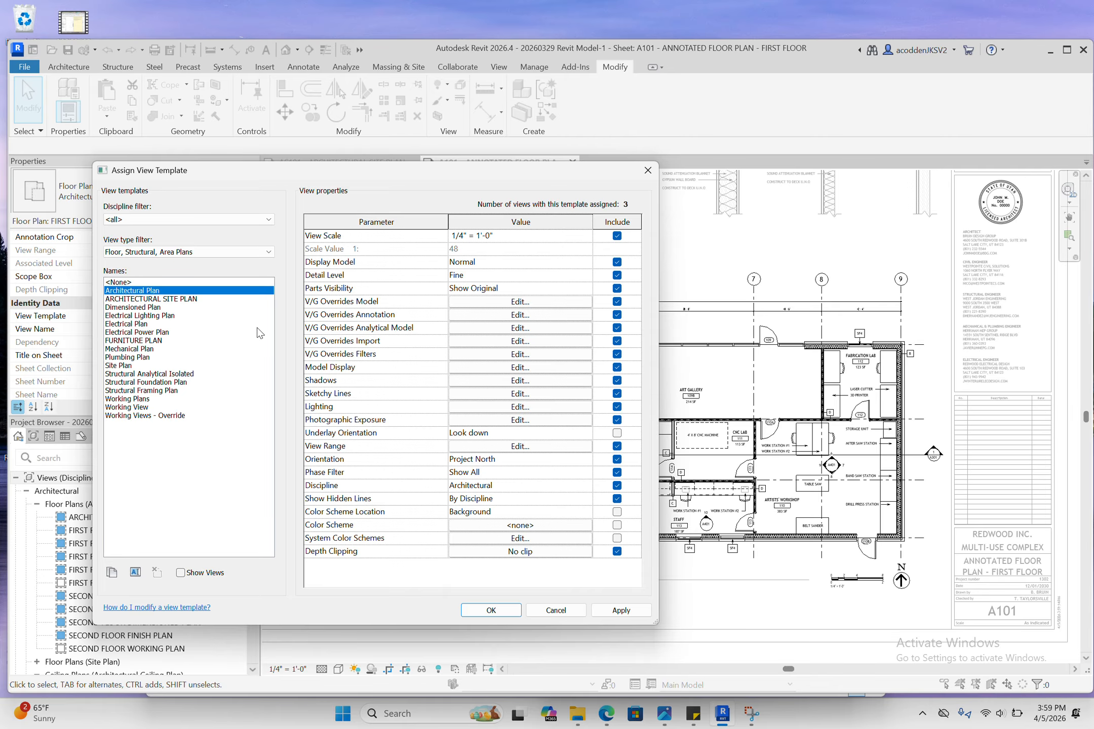
pyautogui.click(532, 356)
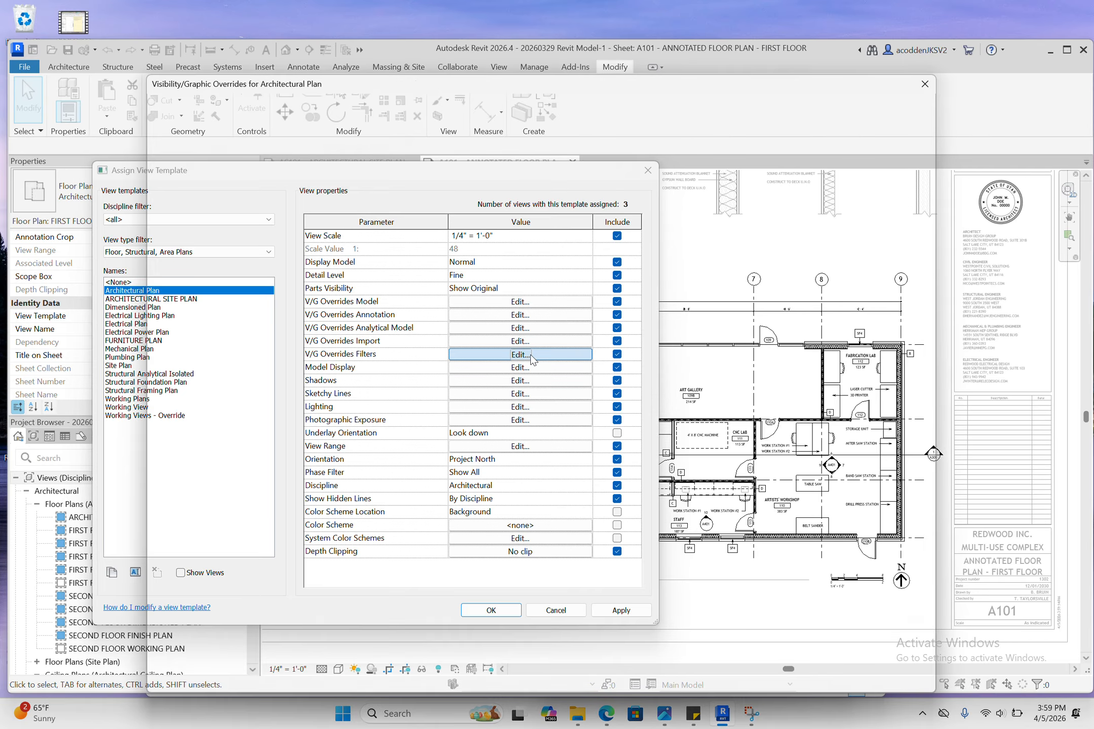
pyautogui.click(925, 84)
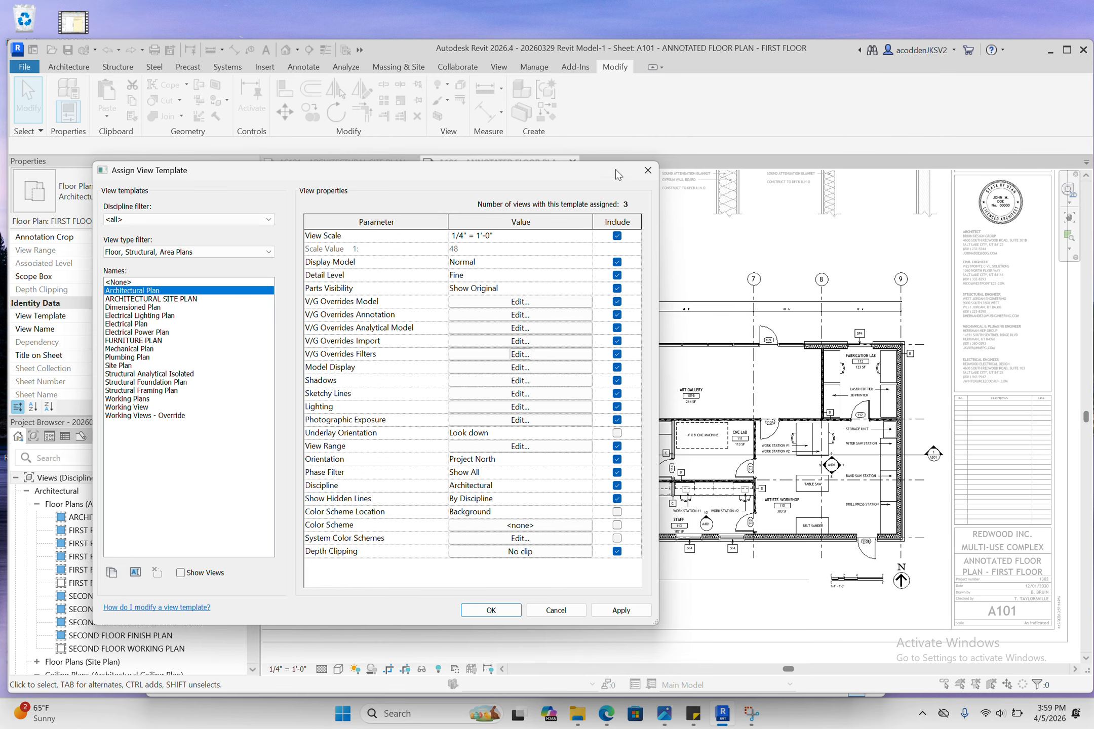
pyautogui.click(648, 170)
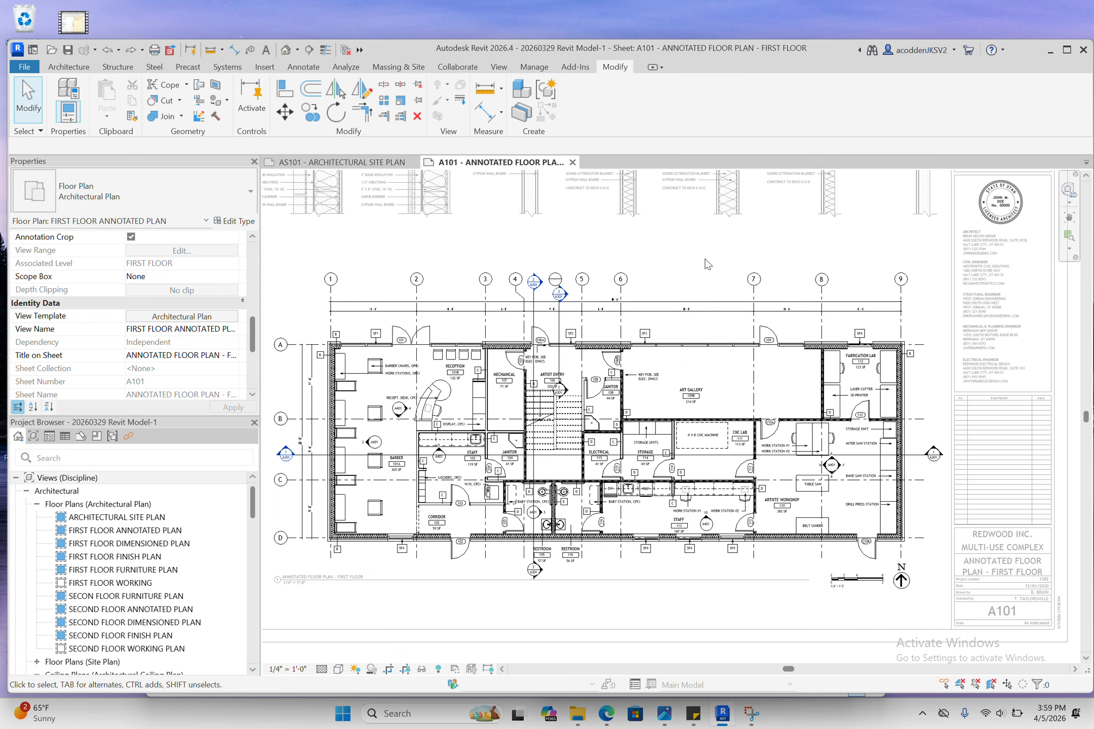
# - Enable hiding of unreferenced view tags in the print setup, then leave printing without making a print
pyautogui.hotkey('ctrl', 'p')
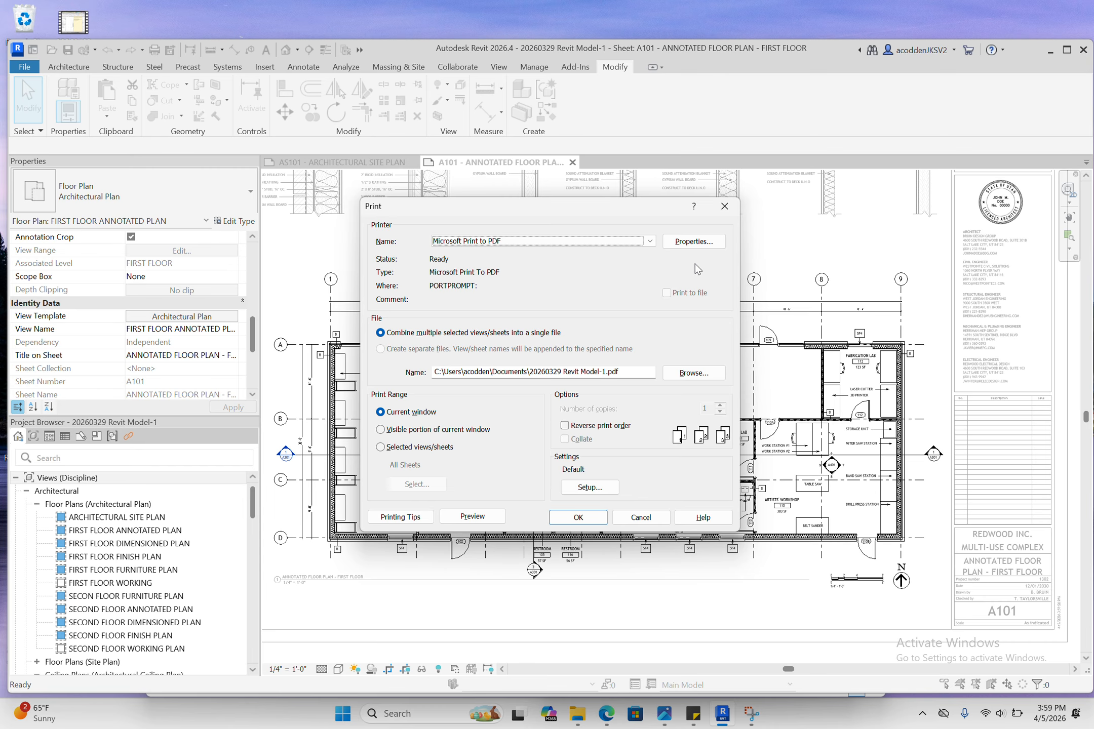
pyautogui.click(584, 489)
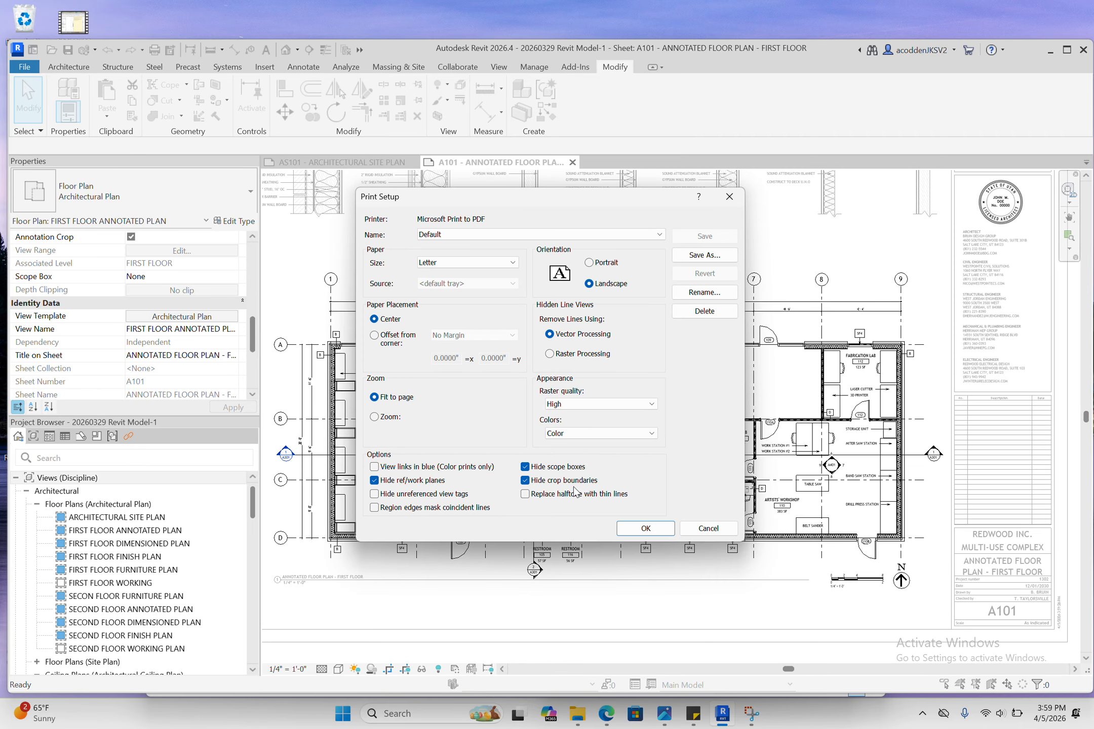
pyautogui.click(374, 495)
pyautogui.click(645, 528)
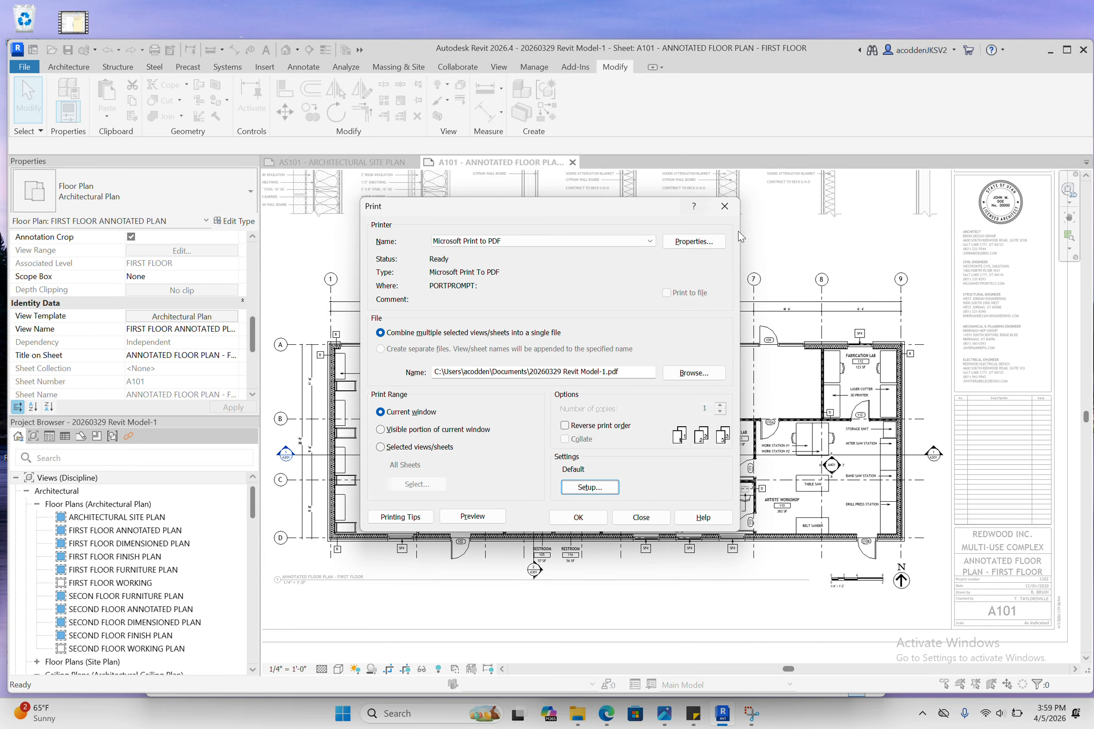
pyautogui.click(725, 207)
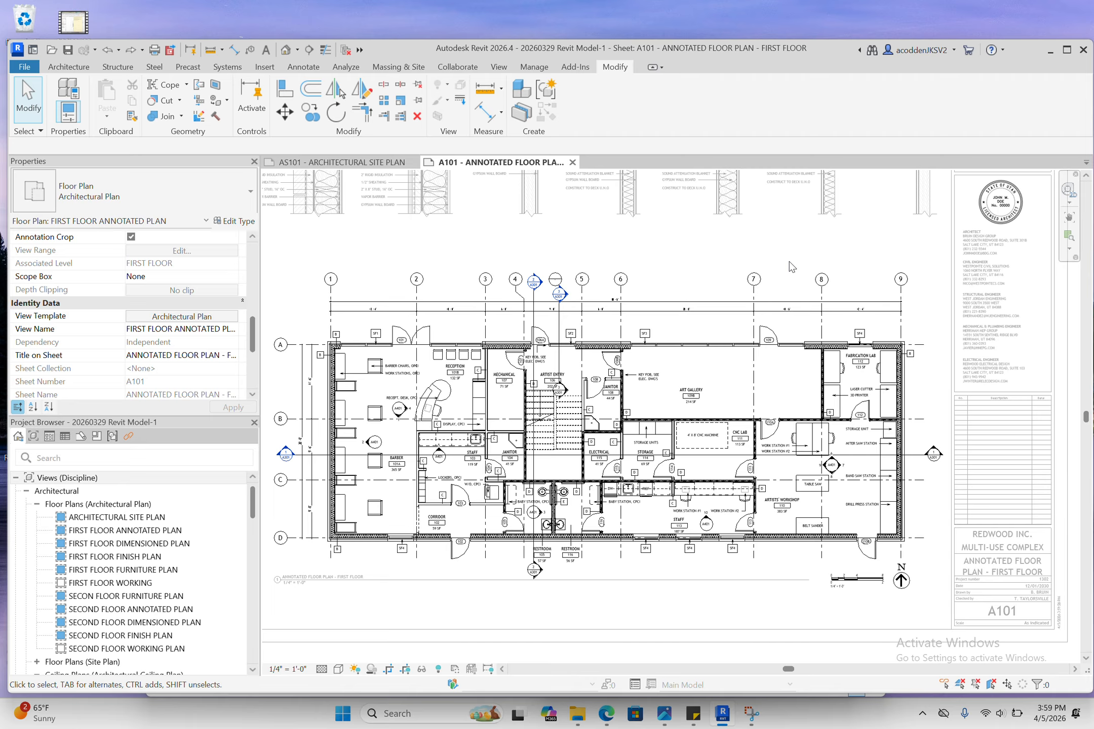